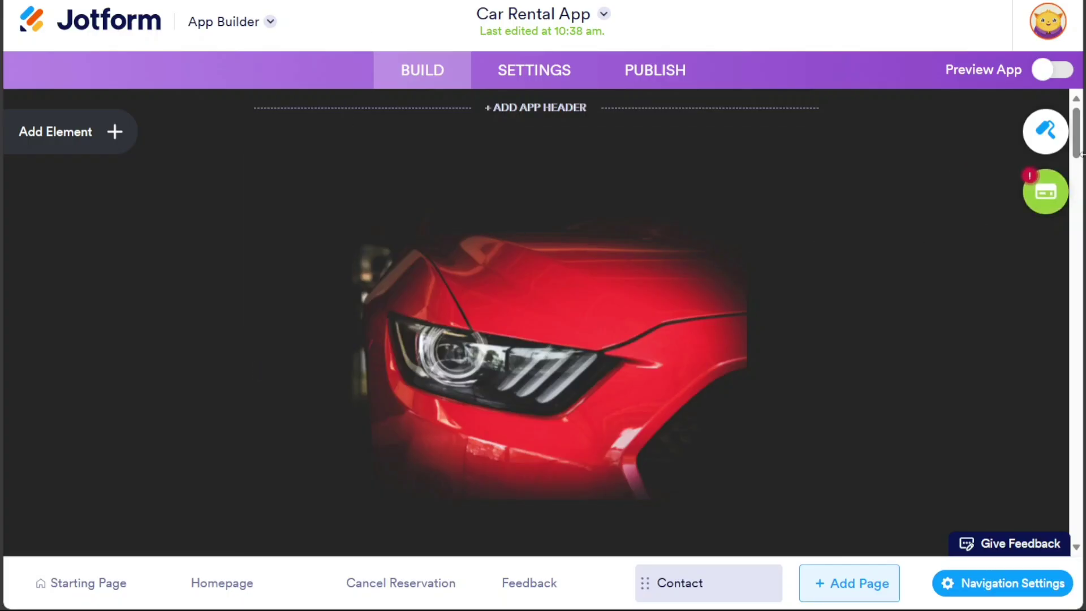
Examine the layout of the Starting Page and Homepage in the existing Car Rental App
left_click_drag(1081, 154, 1079, 182)
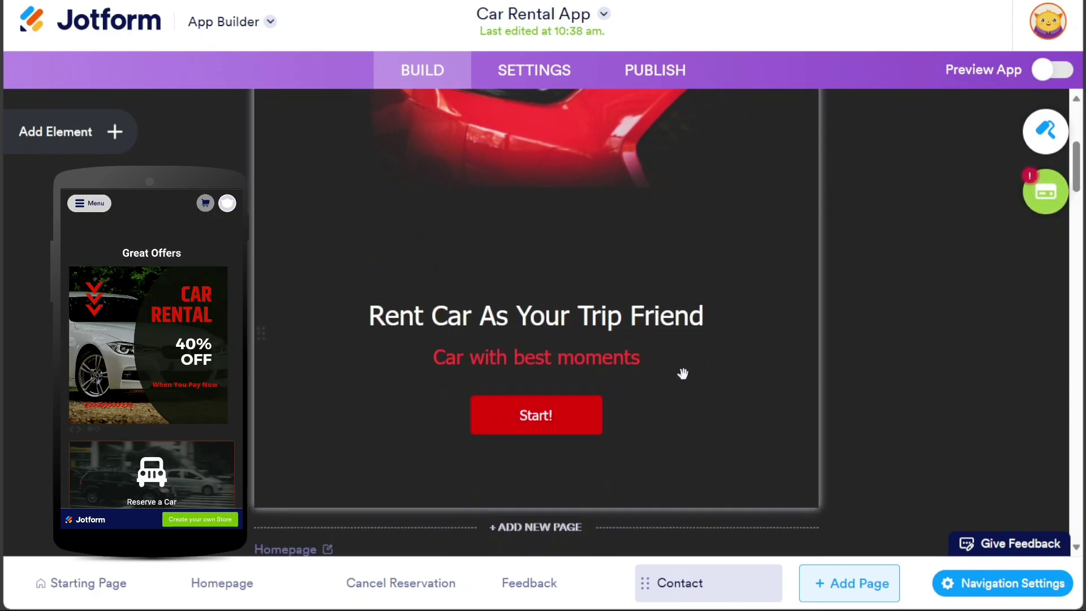
left_click(290, 583)
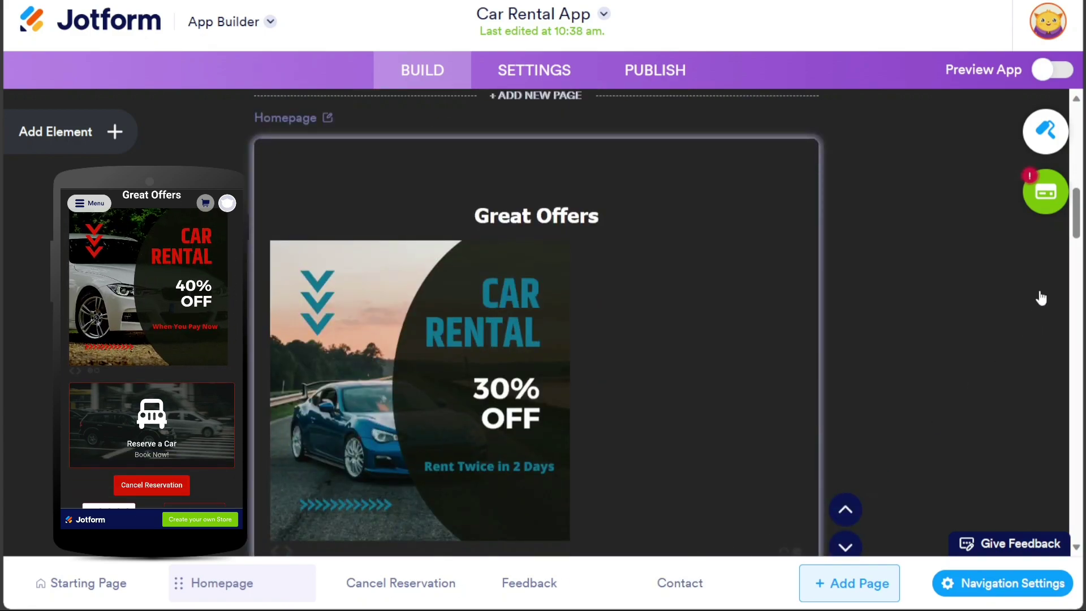
left_click_drag(1078, 223, 1081, 265)
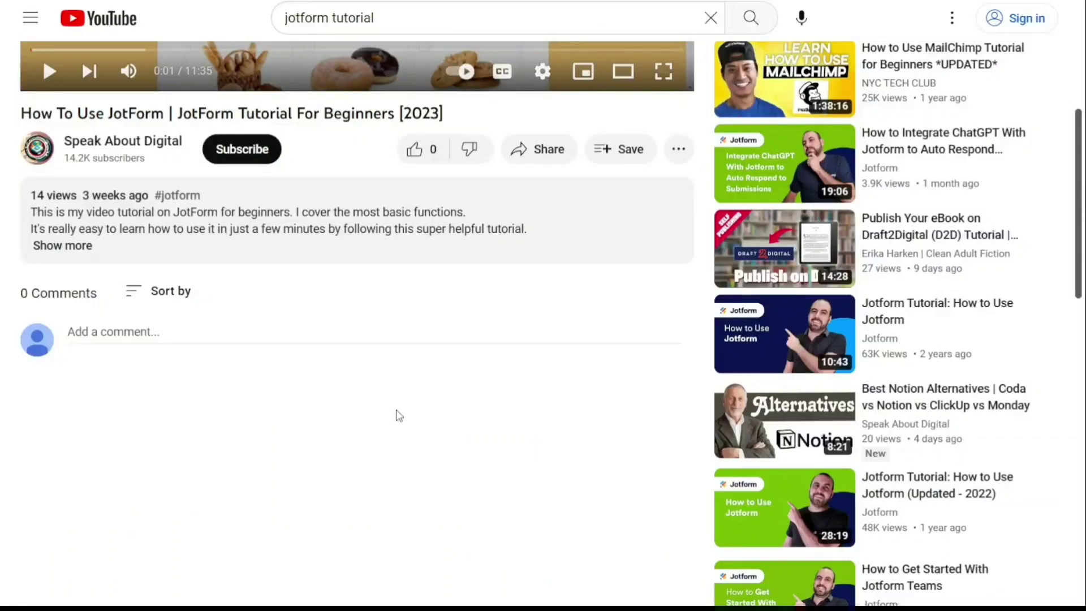
left_click(77, 248)
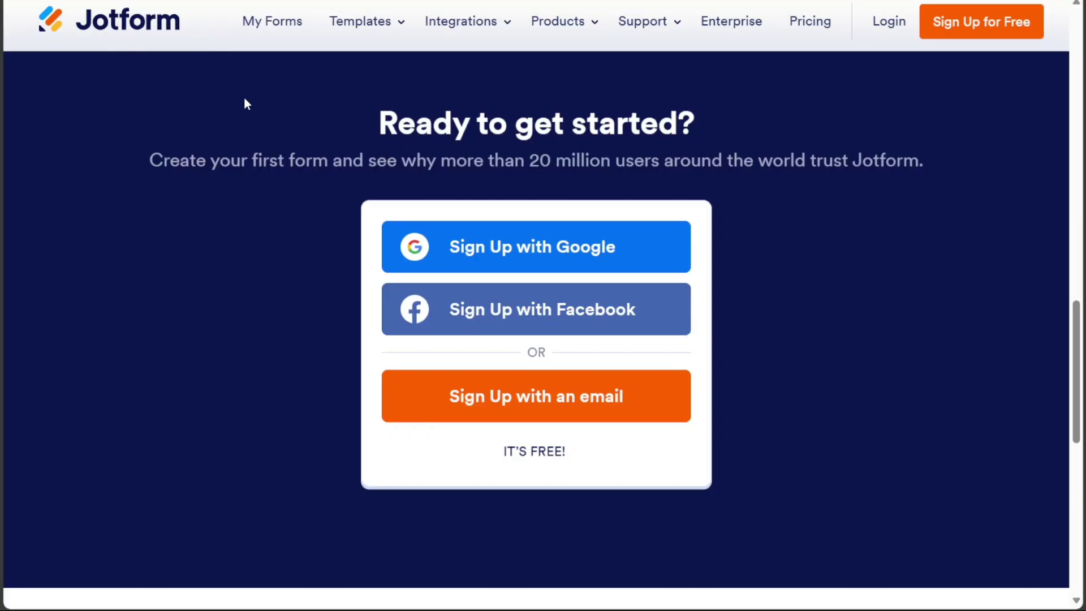
mouse_move(589, 41)
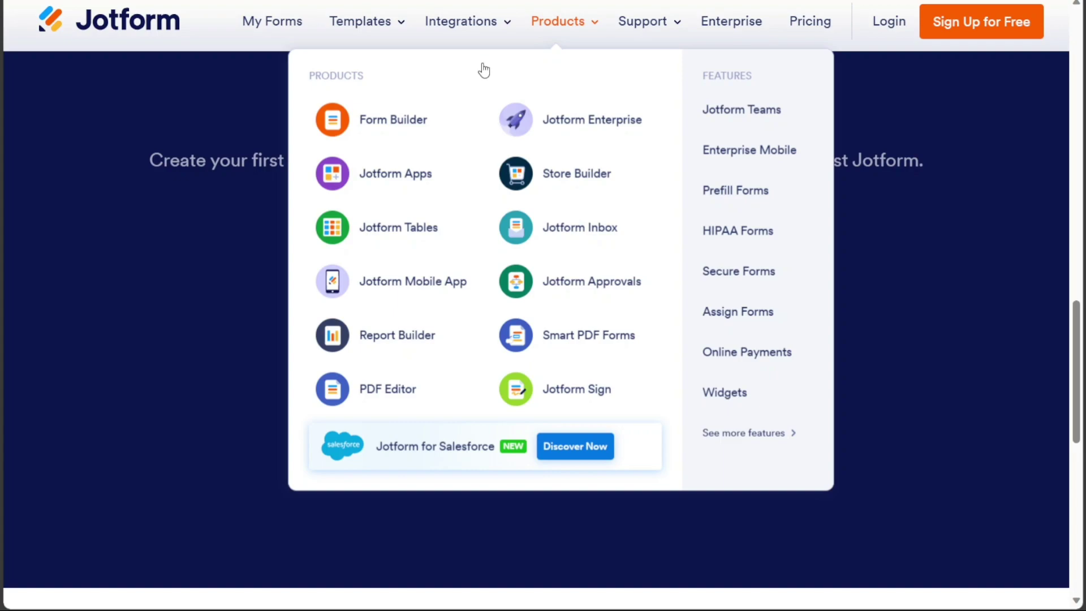
mouse_move(482, 41)
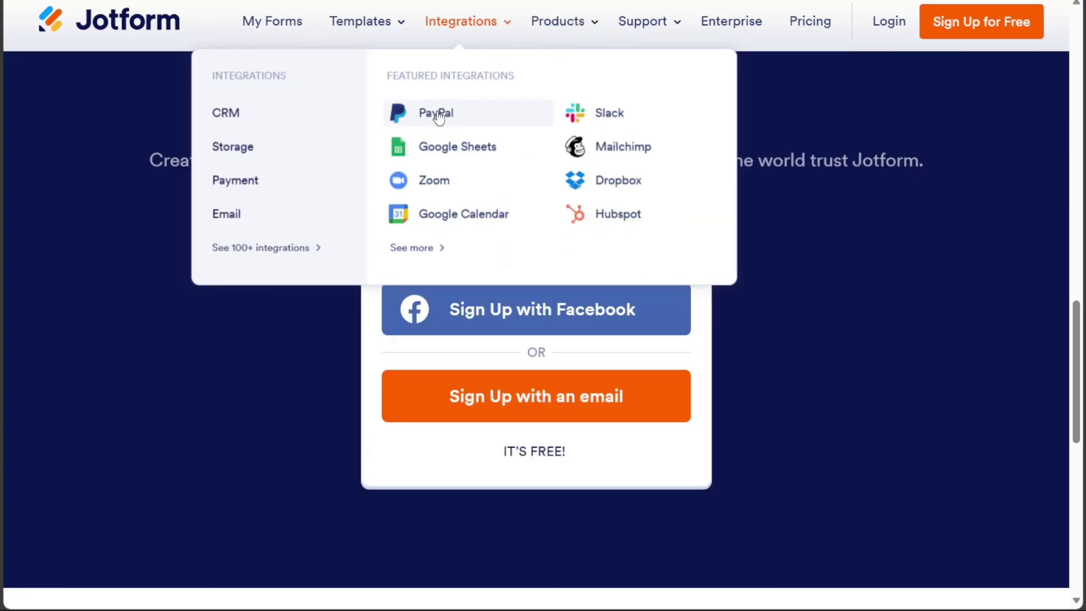
mouse_move(537, 34)
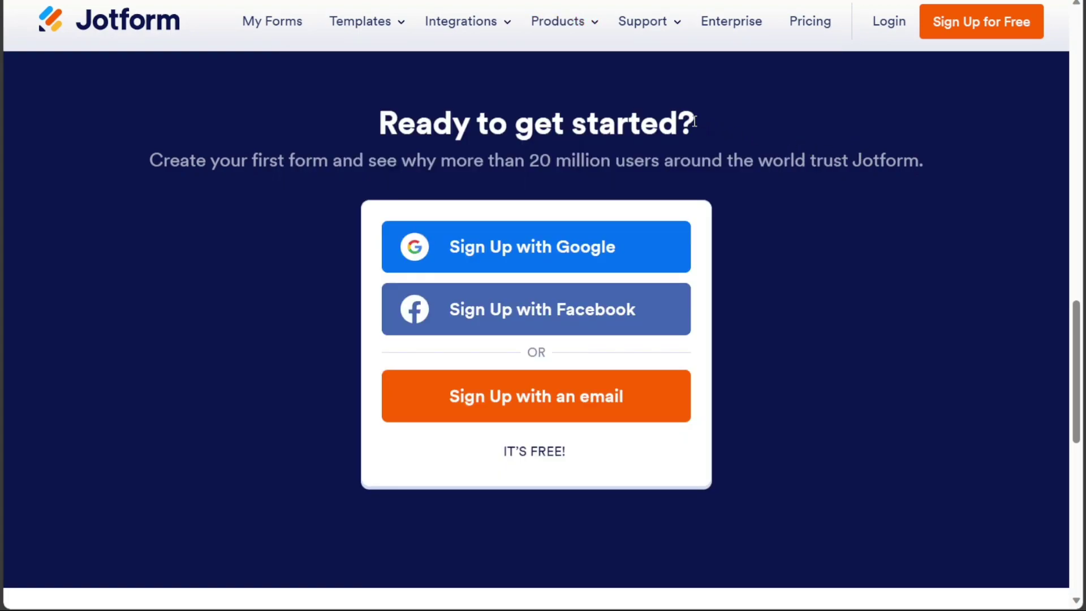
left_click_drag(695, 121, 383, 128)
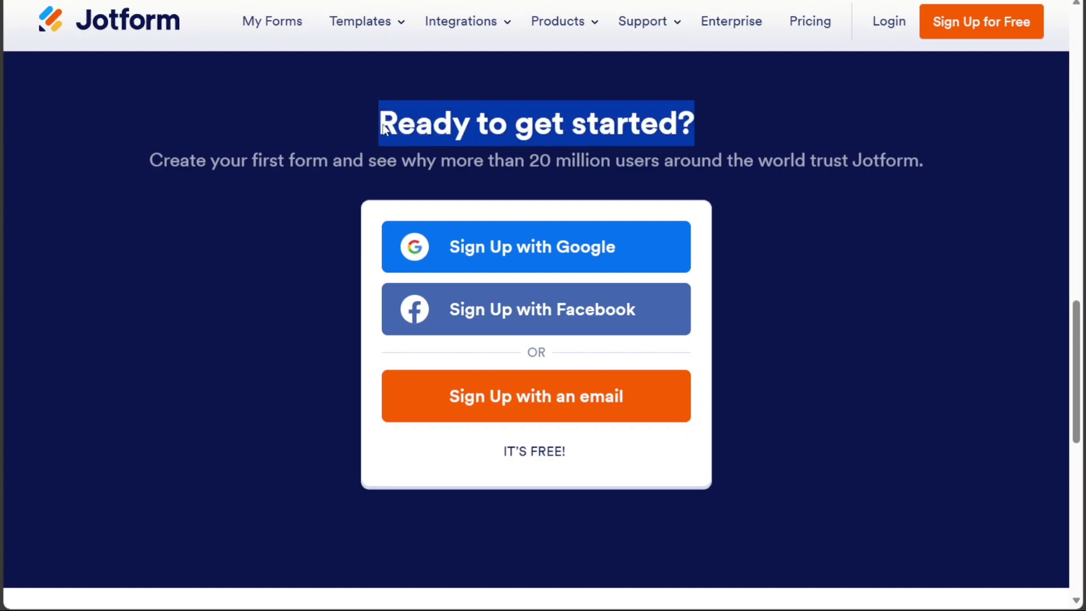
left_click(471, 176)
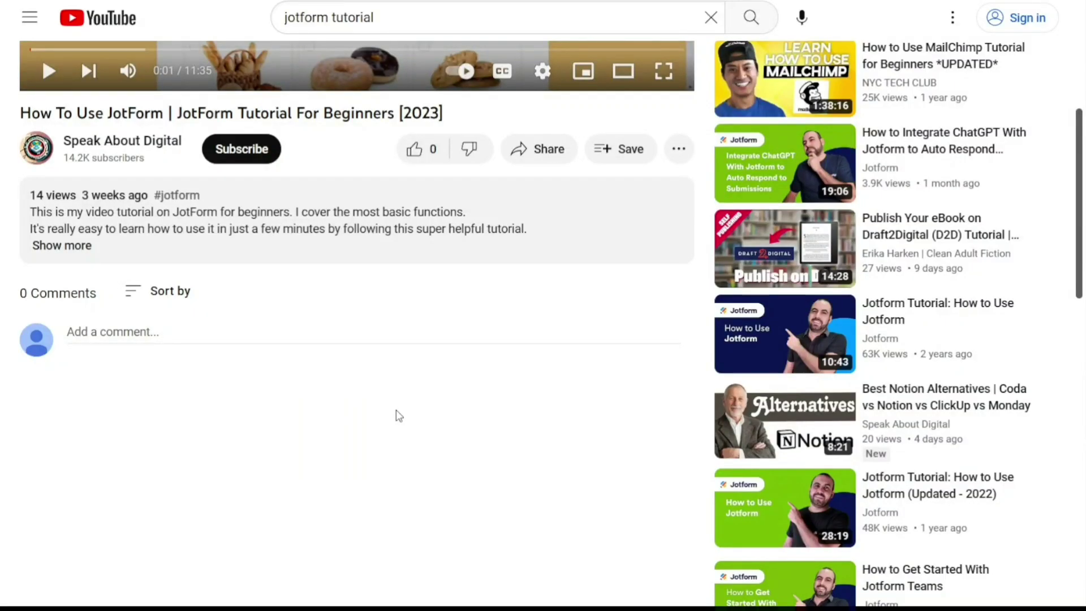
left_click(71, 245)
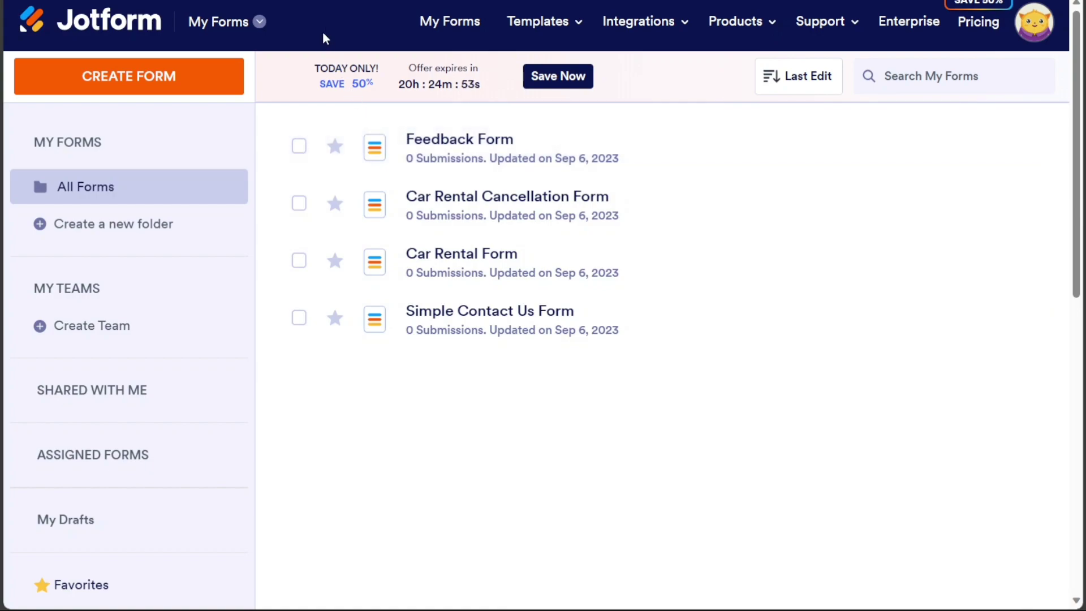
Switch from My Forms to My Apps and start a new app based on a template
left_click(261, 23)
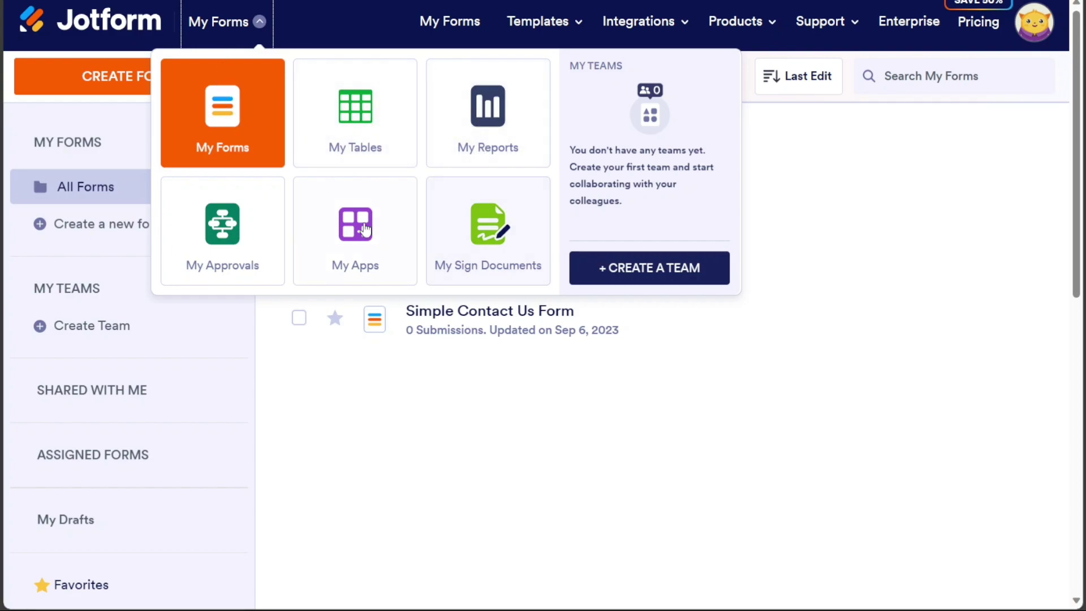
left_click(334, 253)
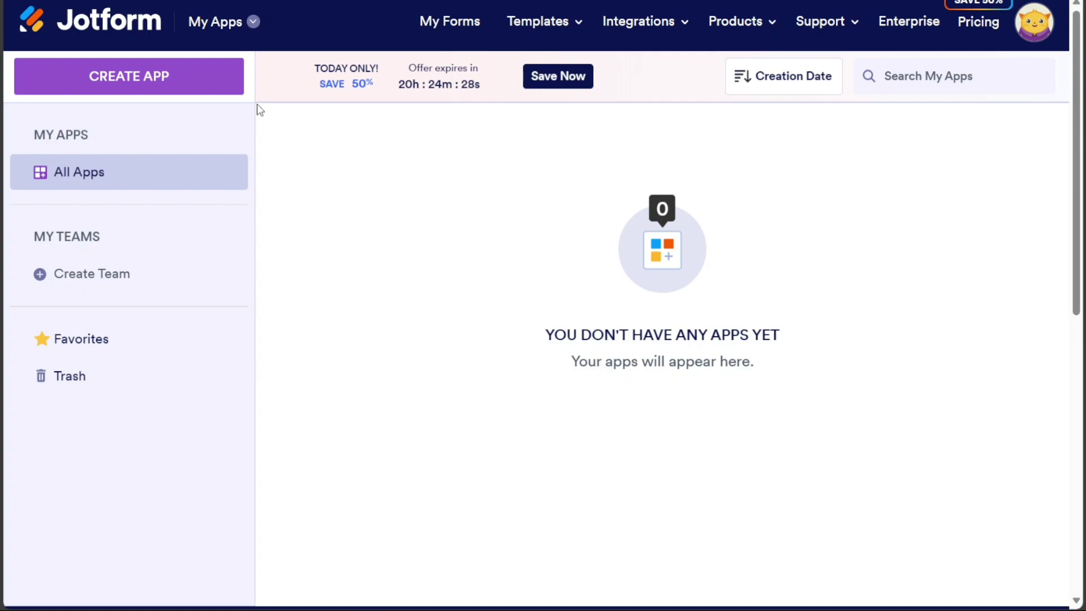
left_click(132, 77)
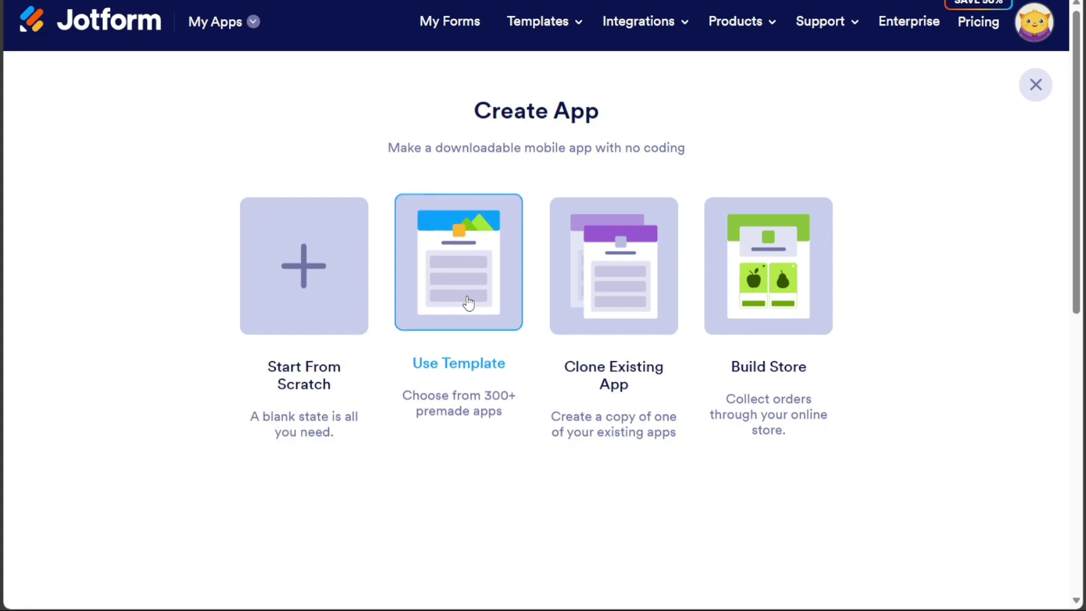
left_click(468, 303)
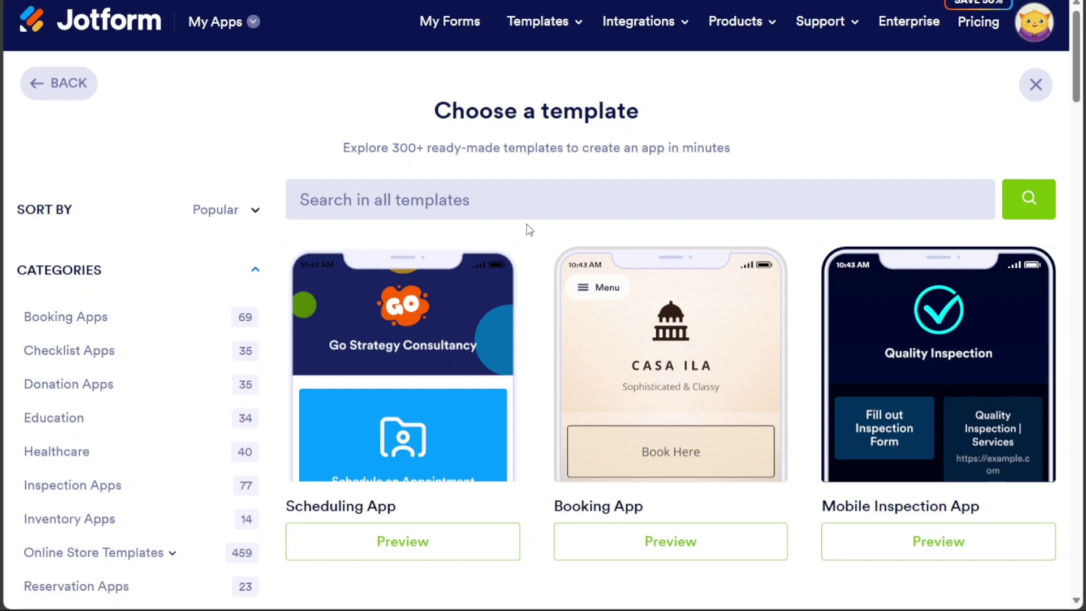
Search the app templates for "Car Rental"
left_click_drag(391, 142, 425, 158)
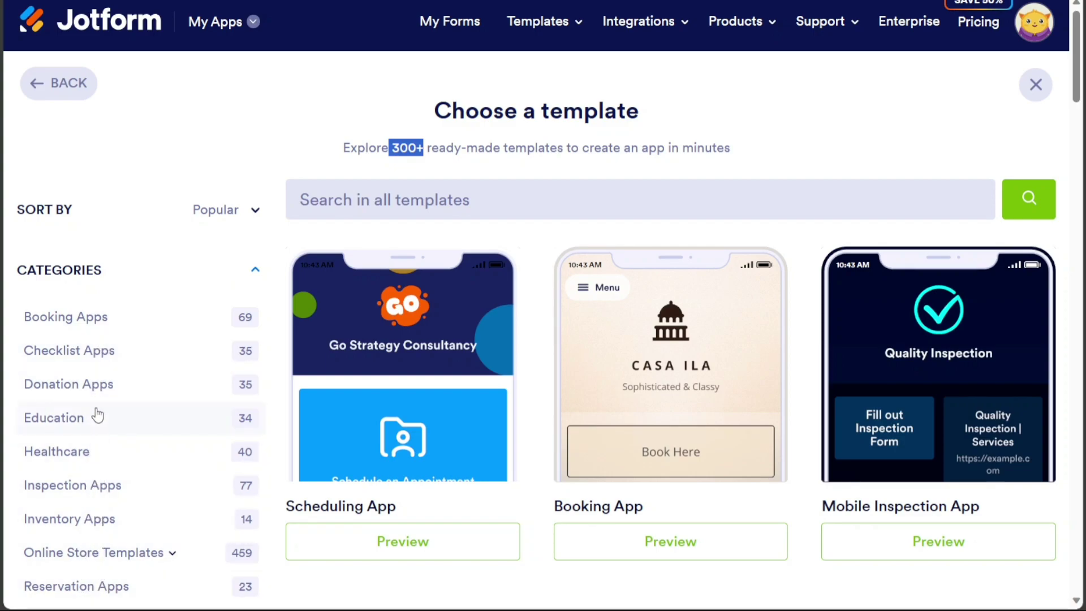
left_click(471, 169)
left_click(461, 199)
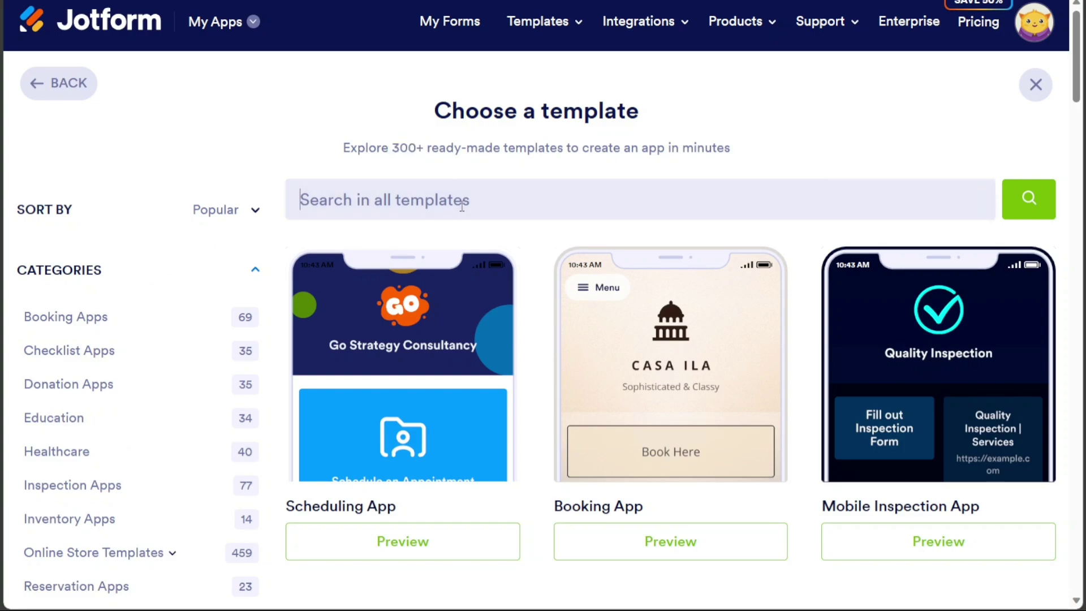
type("Car Rental")
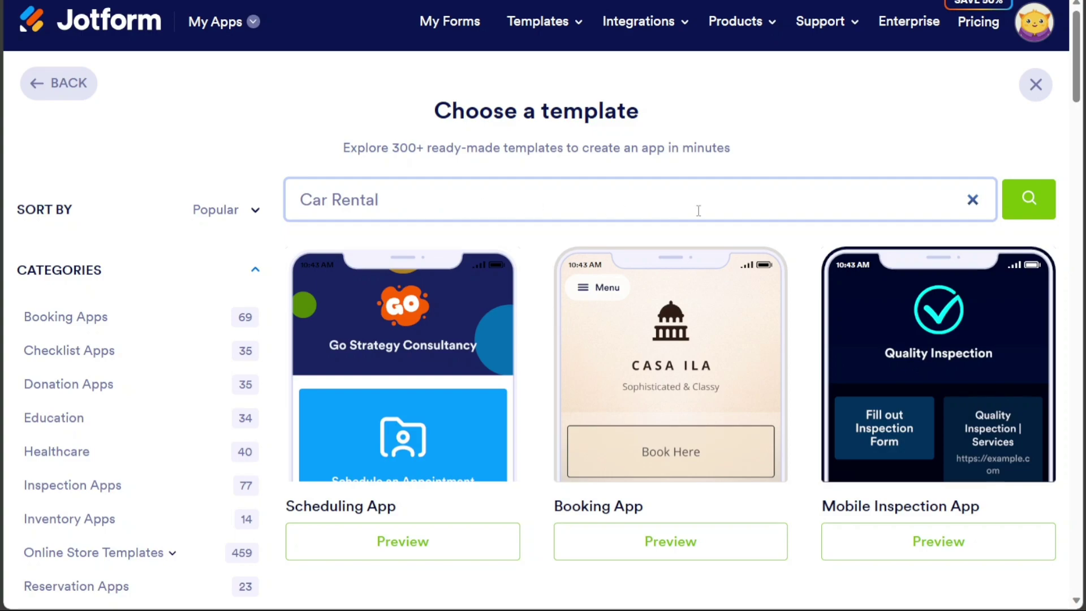
left_click(1029, 199)
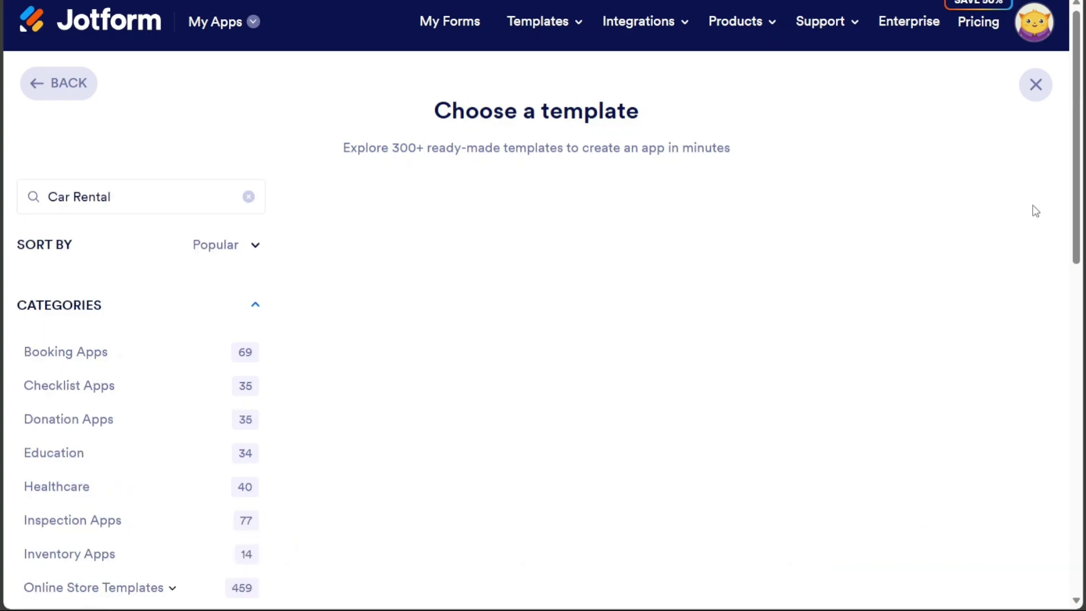
Preview the Car Rental App template, try its demo on the phone mock-up, and create the app from it
left_click_drag(1076, 174, 1077, 204)
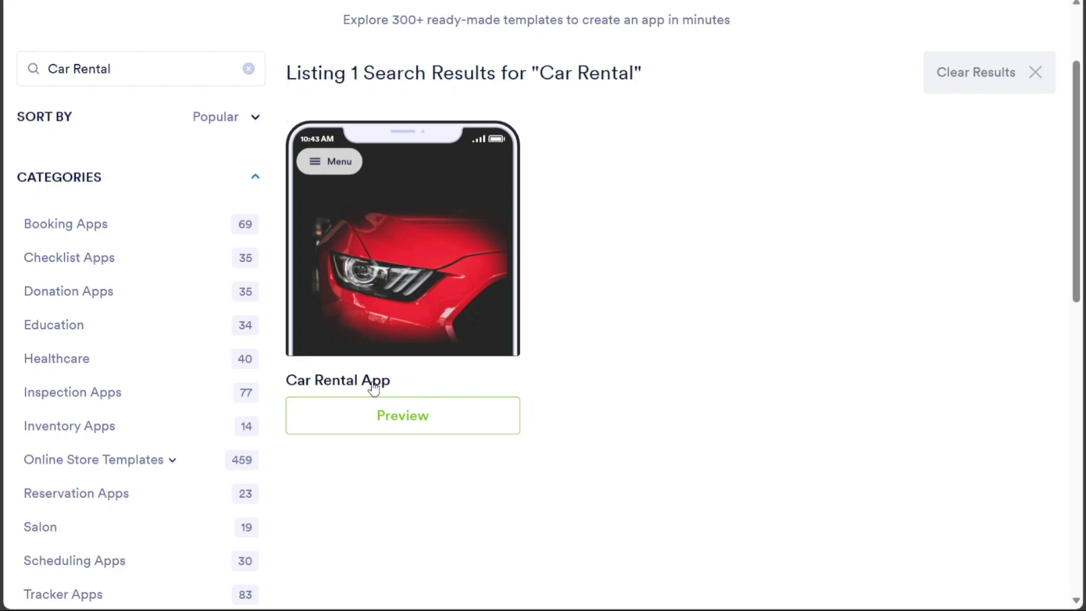
mouse_move(415, 306)
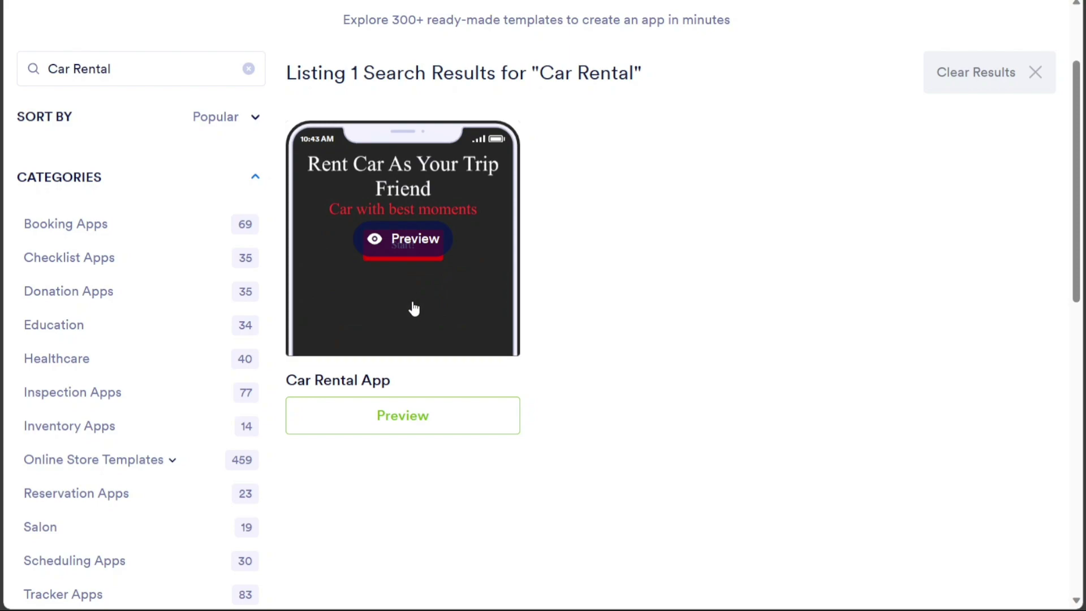
left_click(424, 414)
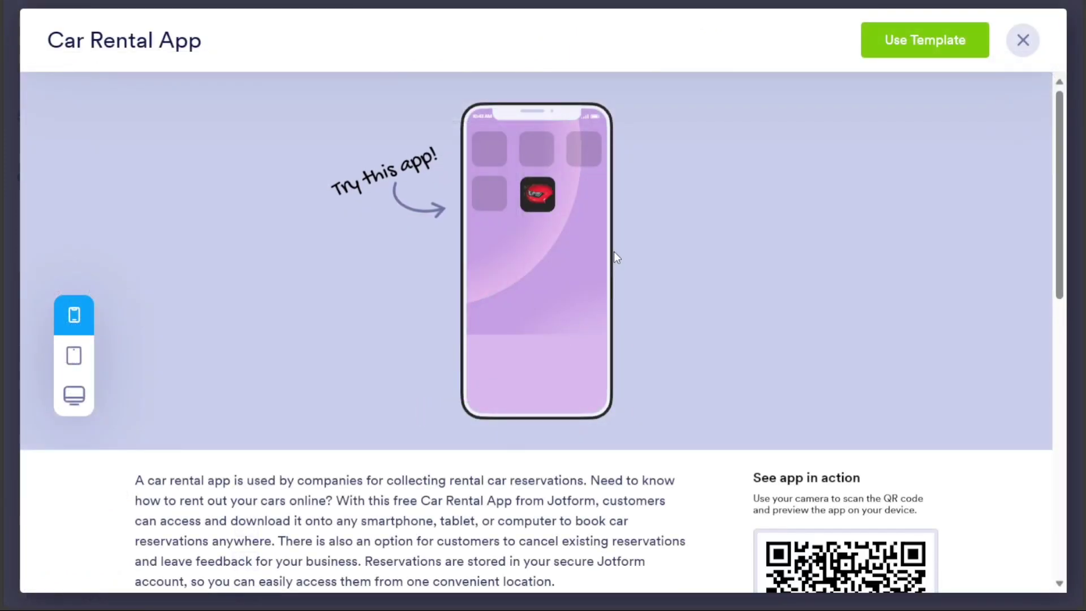
left_click(538, 187)
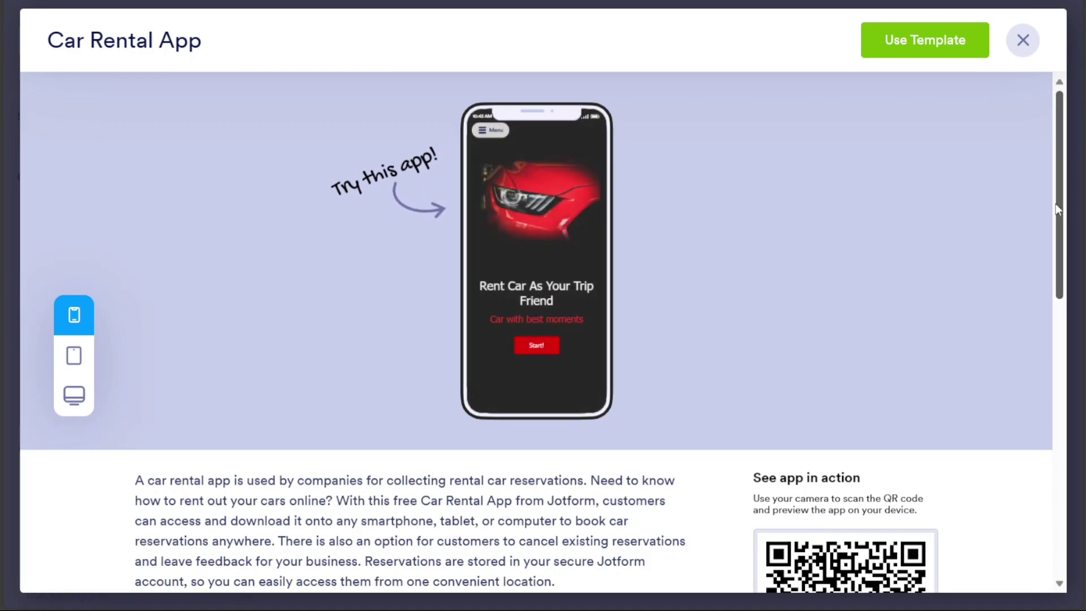
left_click(922, 50)
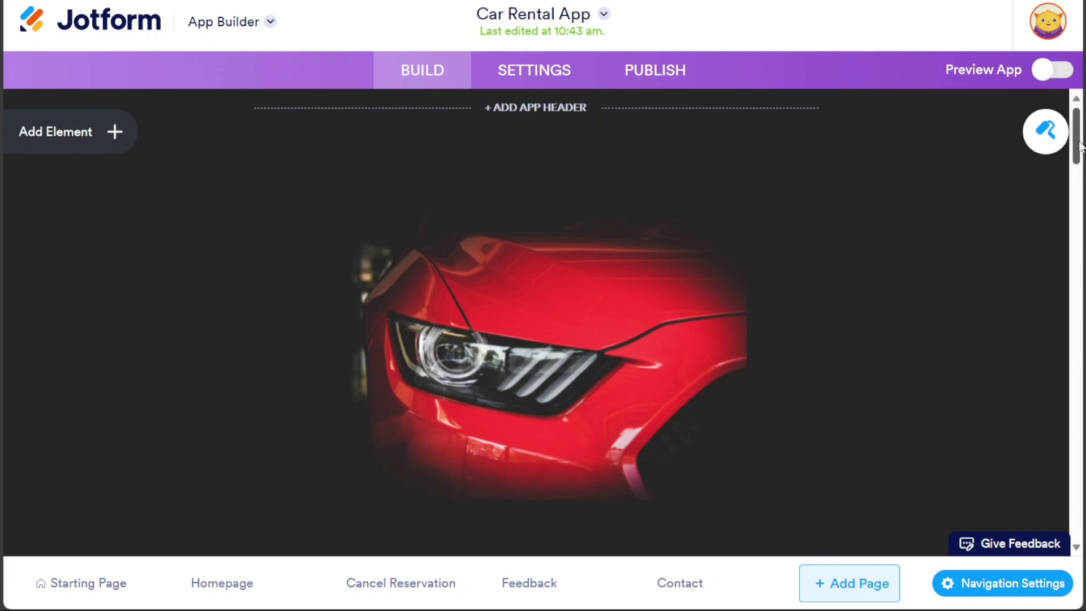
Examine the template's Starting Page with its image properties, plus the Homepage, Cancel Reservation and Contact pages
left_click_drag(1077, 144, 1078, 181)
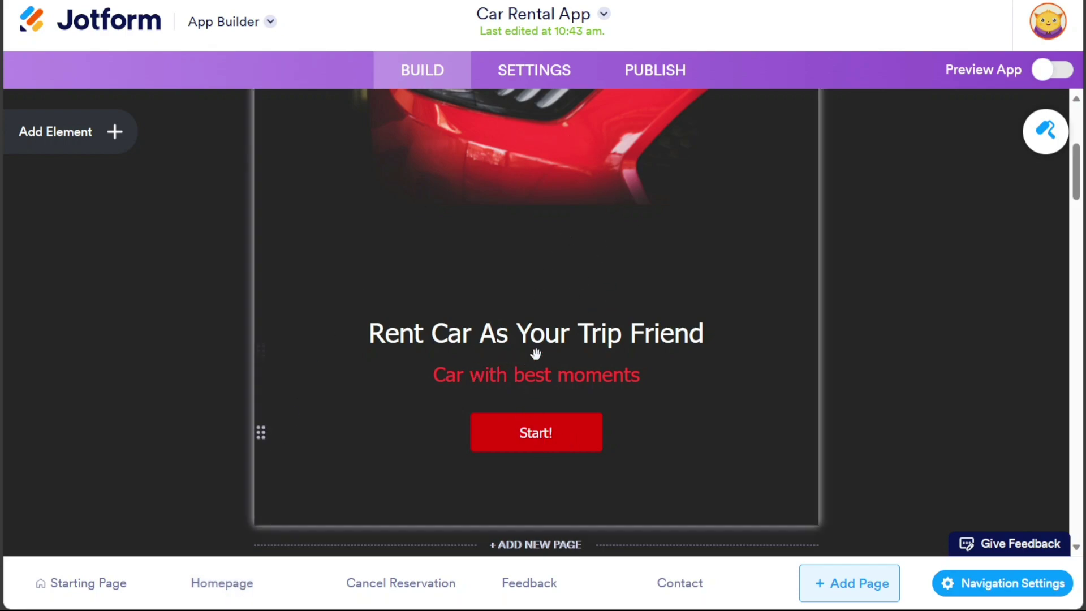
left_click(541, 213)
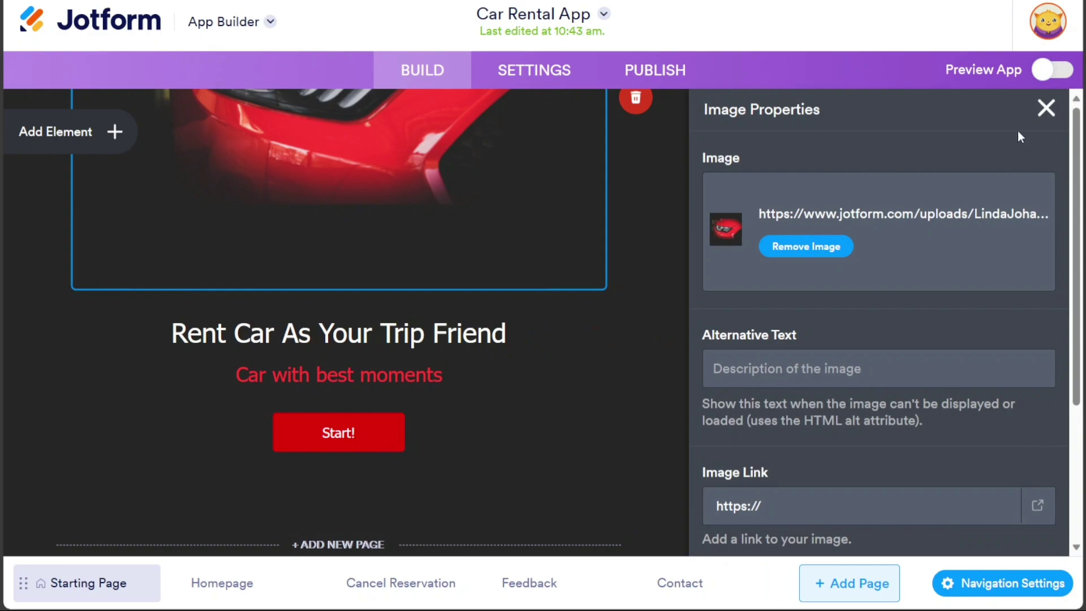
left_click(1045, 108)
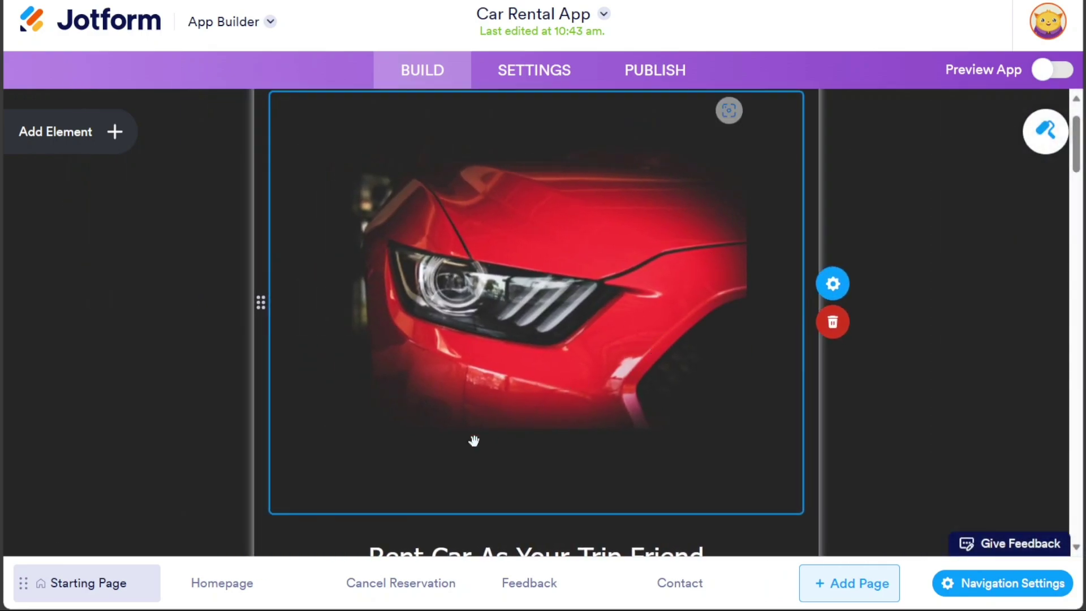
left_click(274, 592)
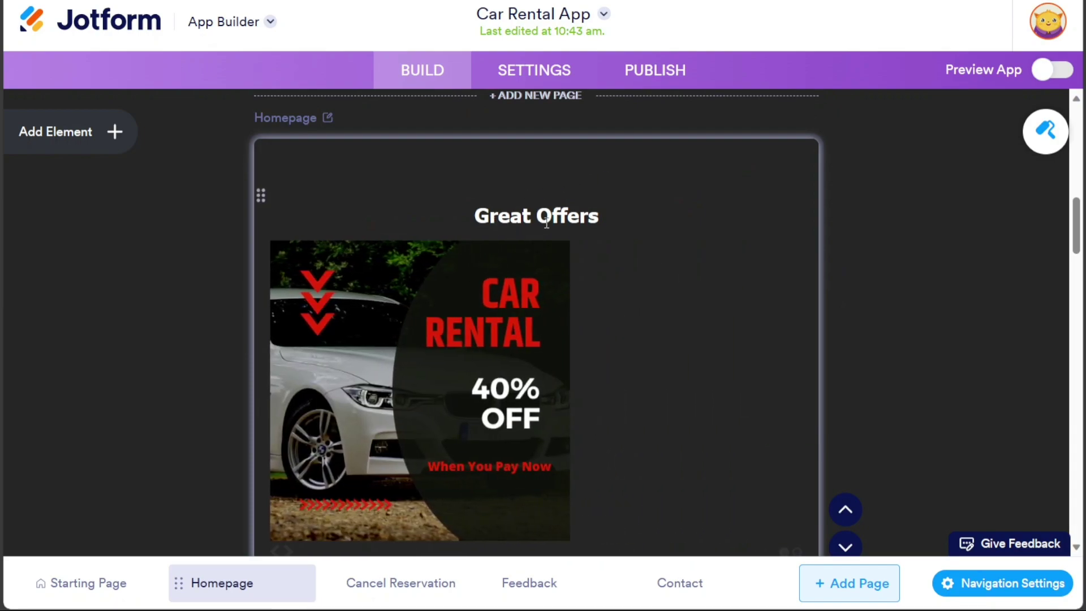
left_click_drag(1071, 214, 1077, 226)
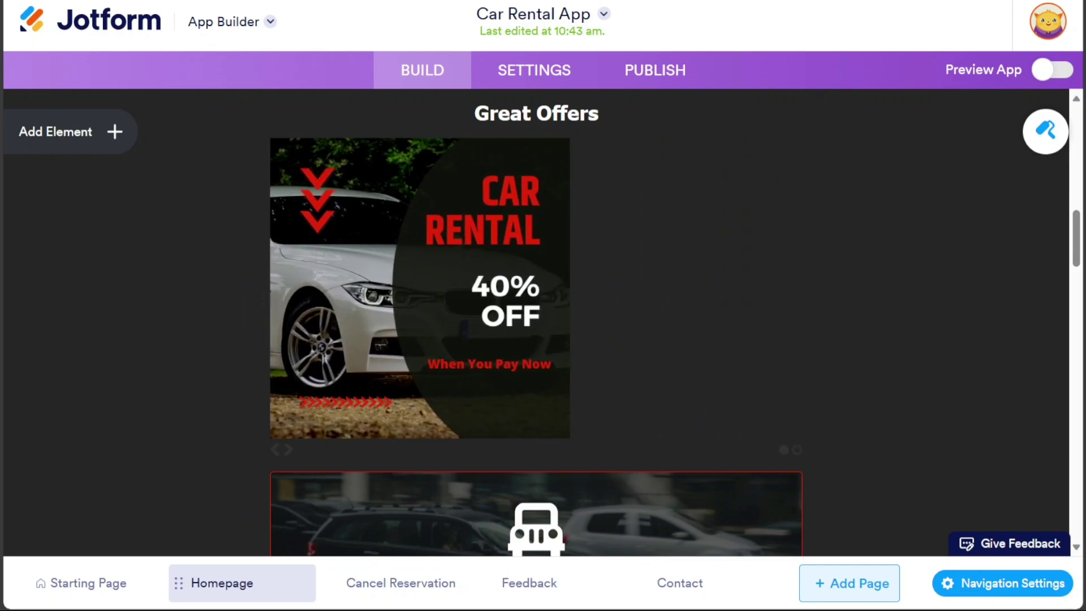
scroll(1079, 247, "down", 5)
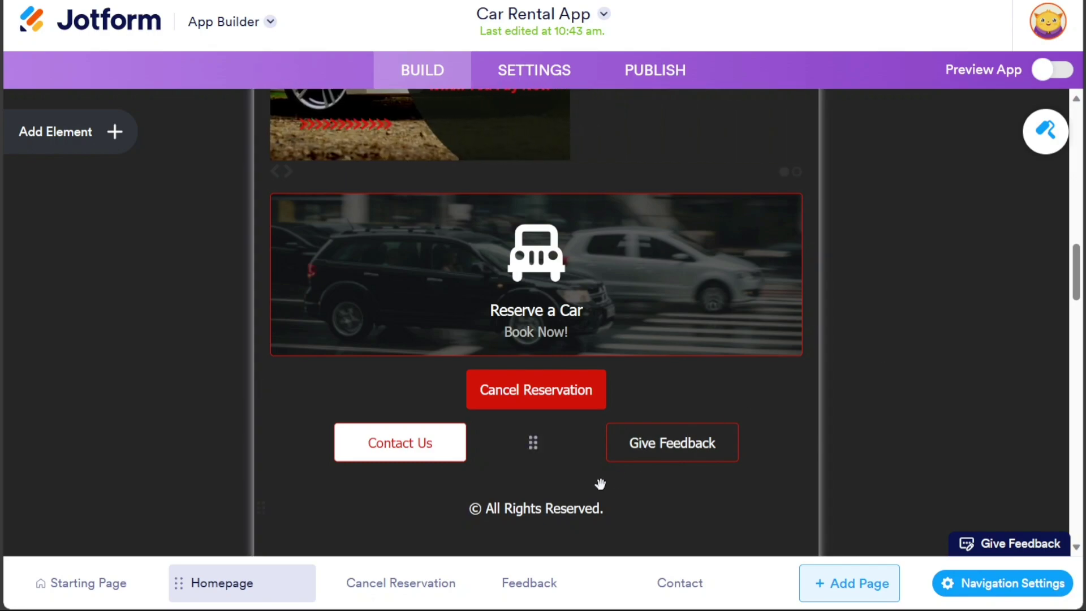
left_click(396, 583)
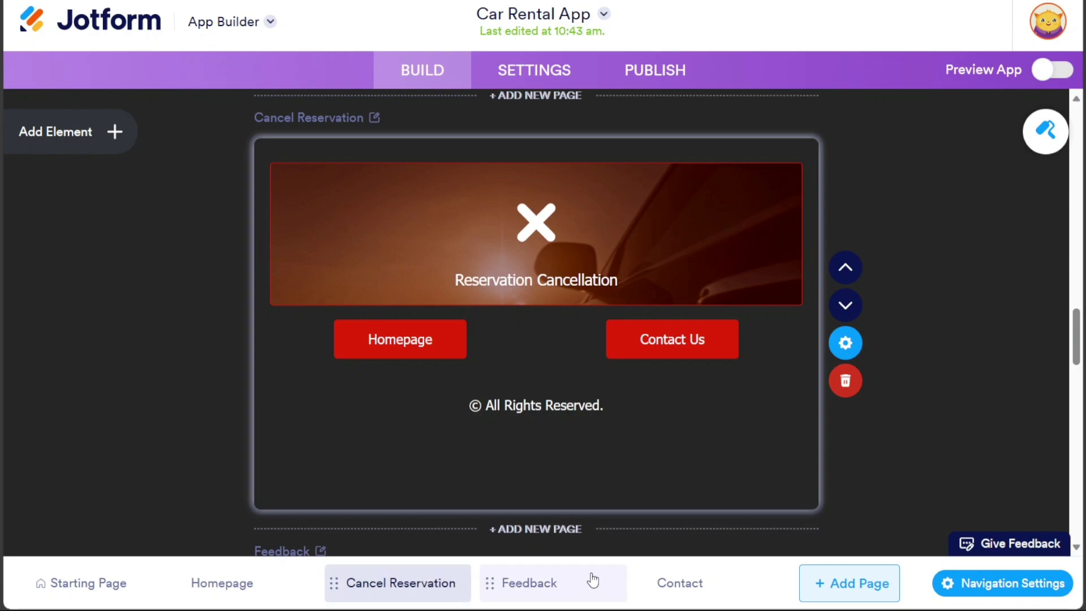
left_click(693, 585)
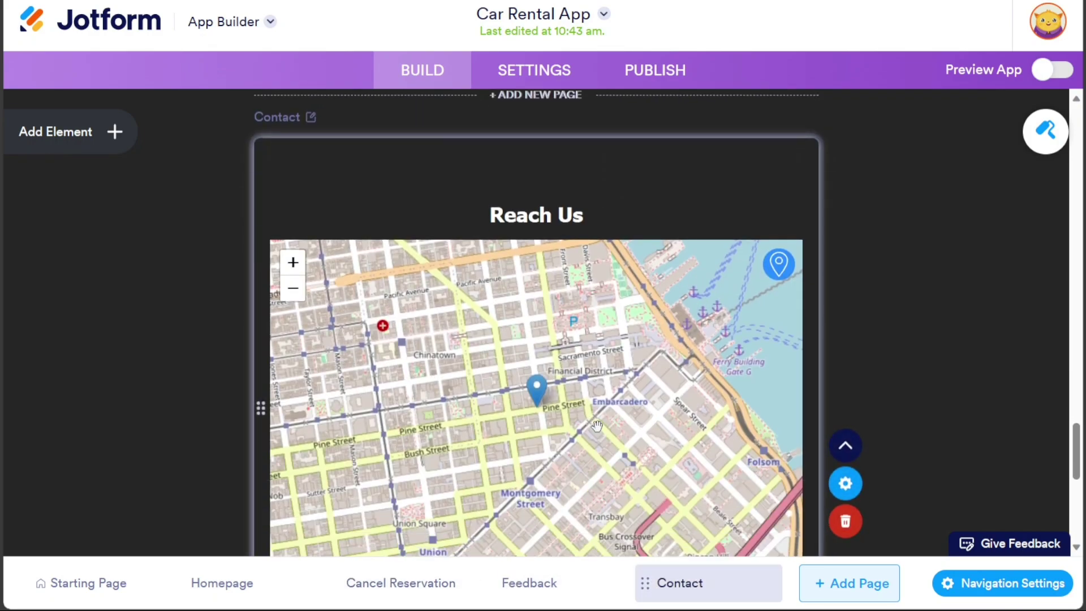
left_click_drag(1081, 439, 1079, 470)
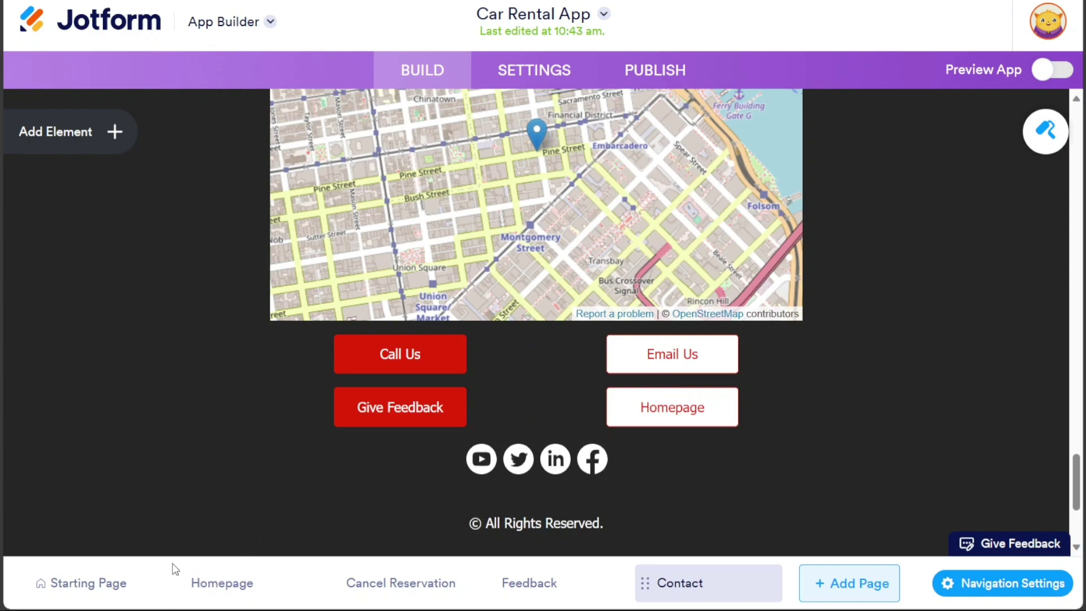
Return to the Starting Page and add a new blank page to the app
left_click(86, 584)
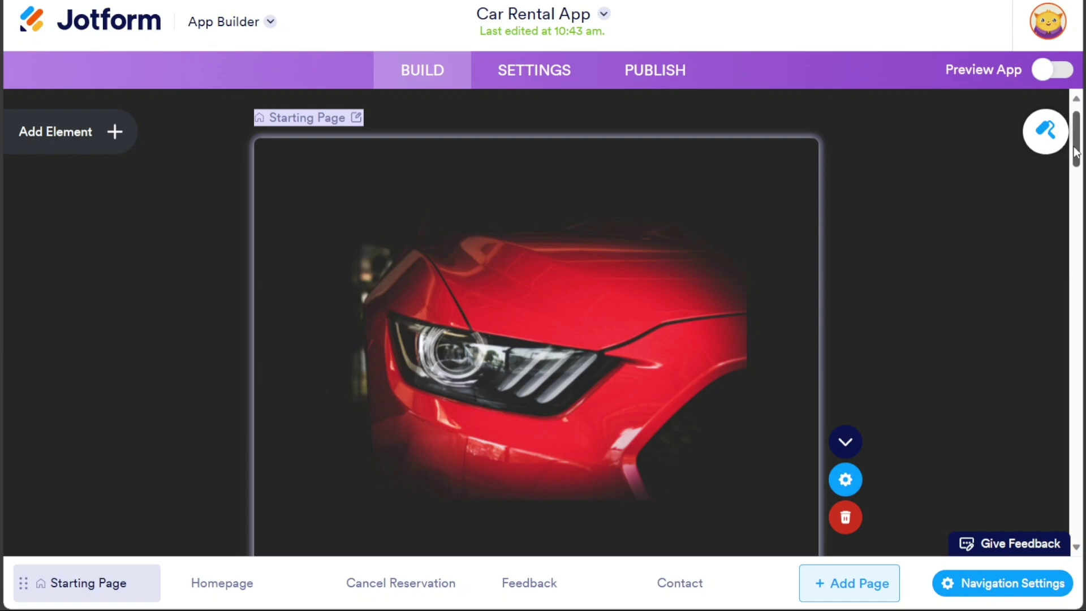
left_click_drag(1076, 154, 1076, 216)
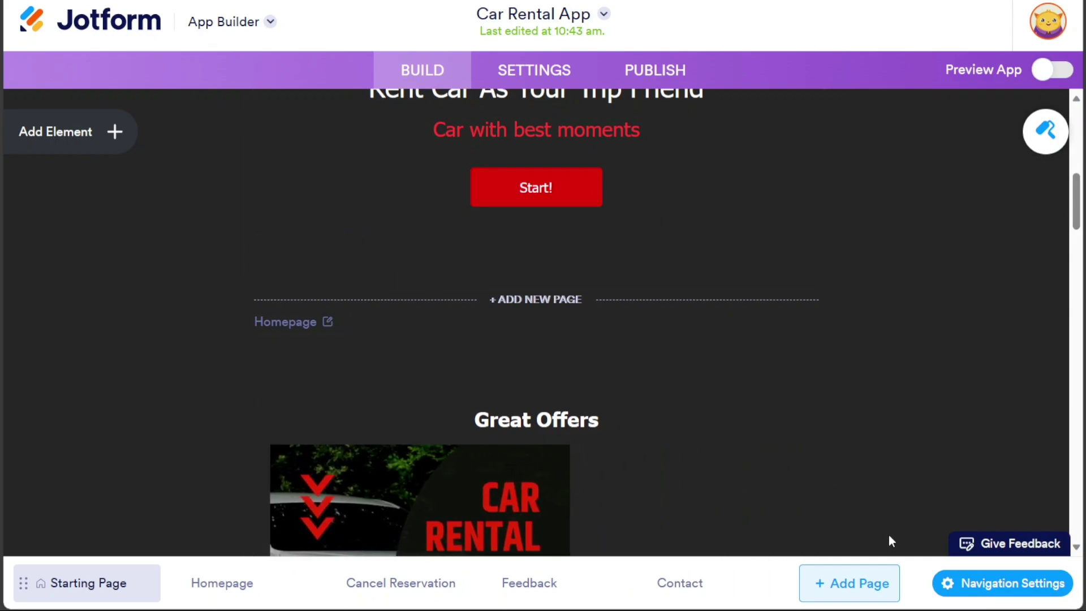
left_click(856, 591)
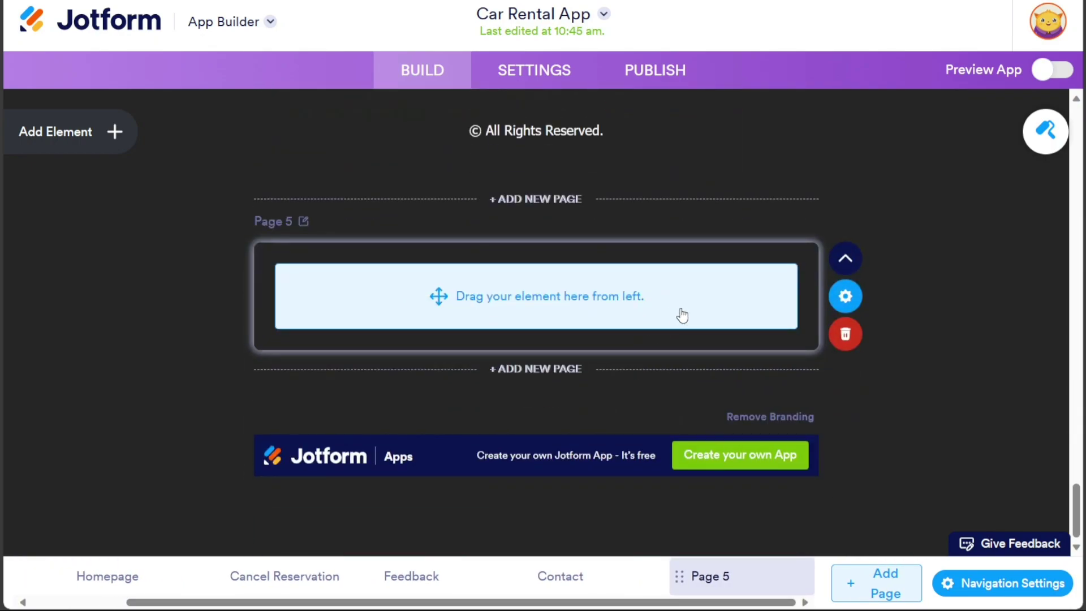
Delete the blank Page 5 from the app and go to the Homepage
left_click(847, 339)
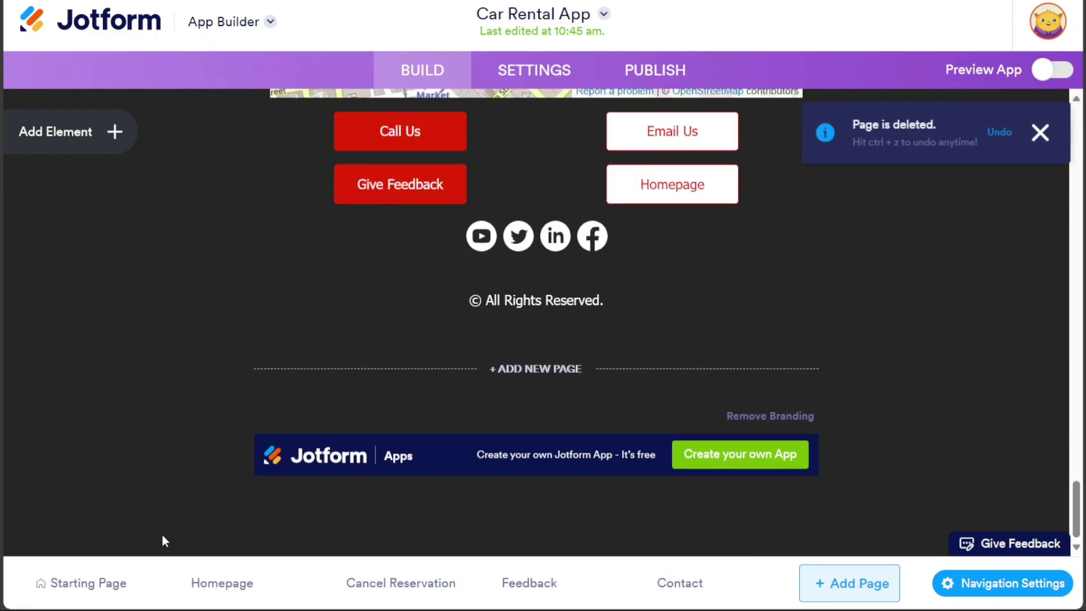
left_click(222, 580)
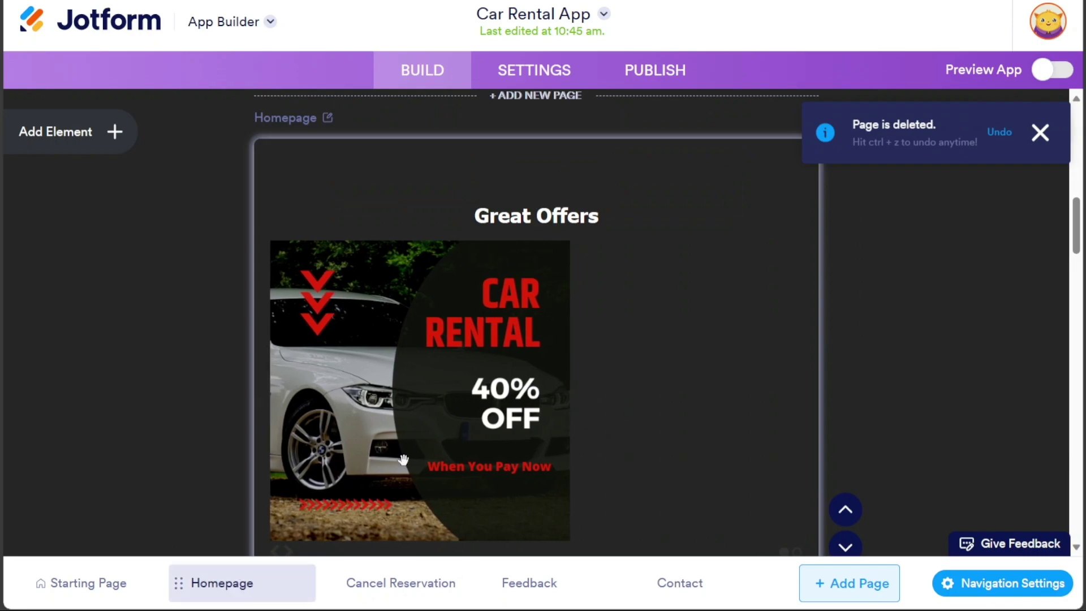
scroll(1076, 206, "up", 2)
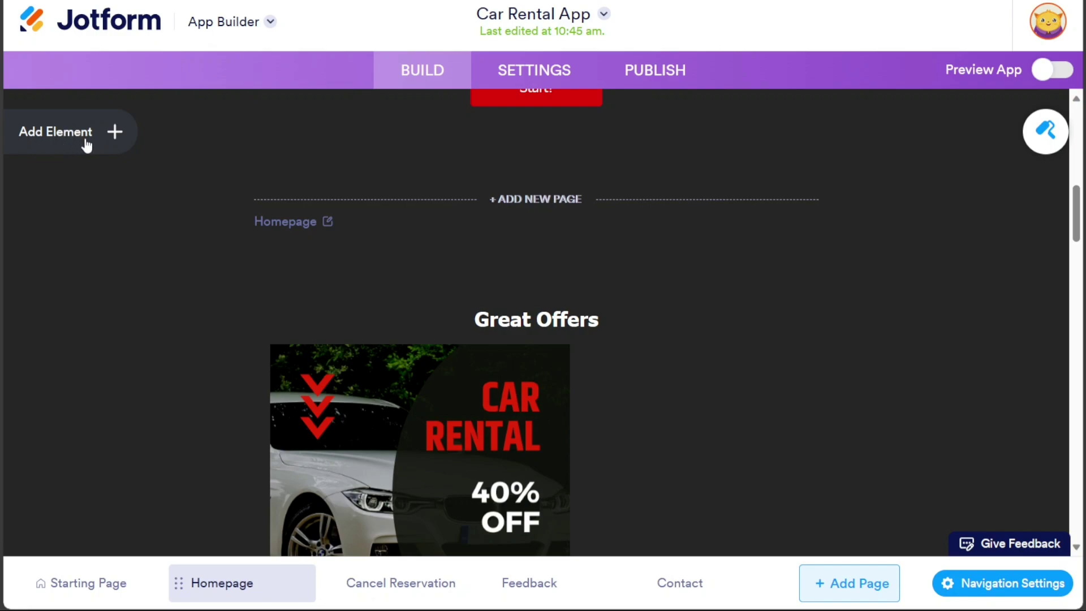
Add a Product List element to the app, leaving its title and default product as they are
left_click(108, 141)
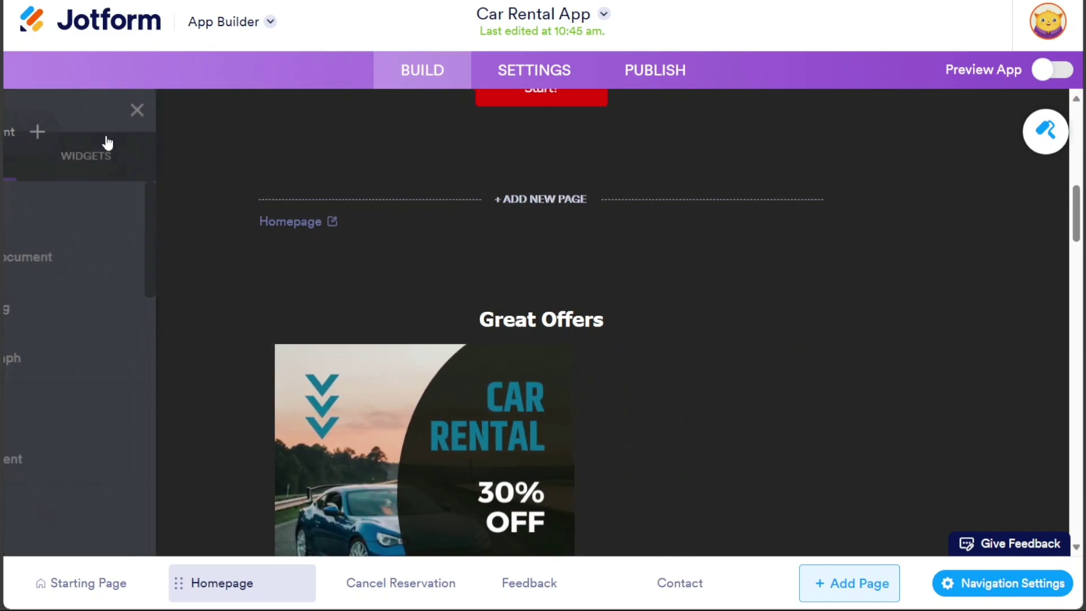
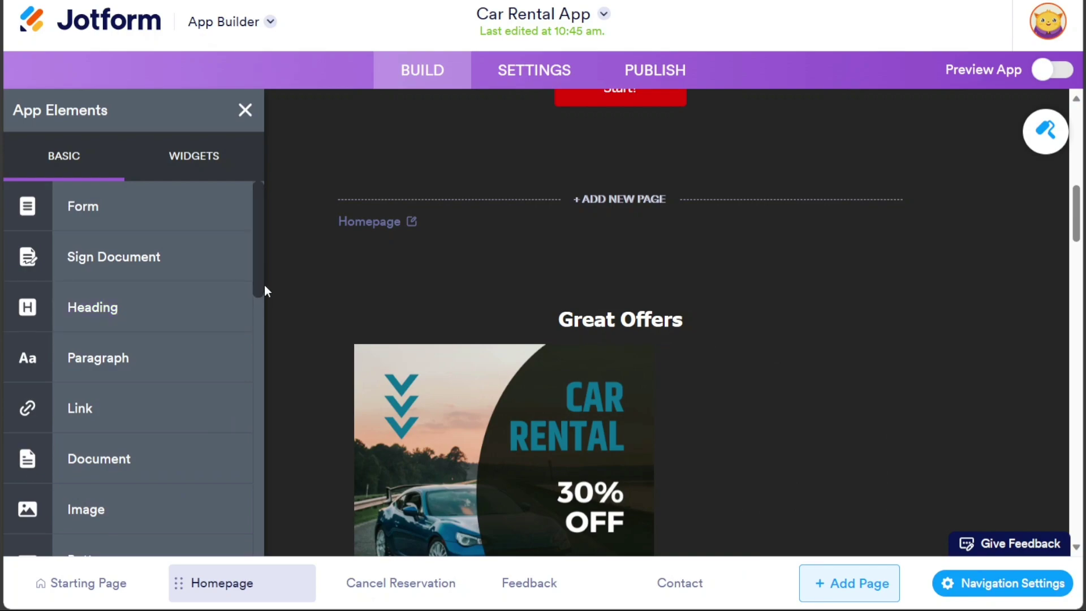
left_click_drag(264, 284, 241, 409)
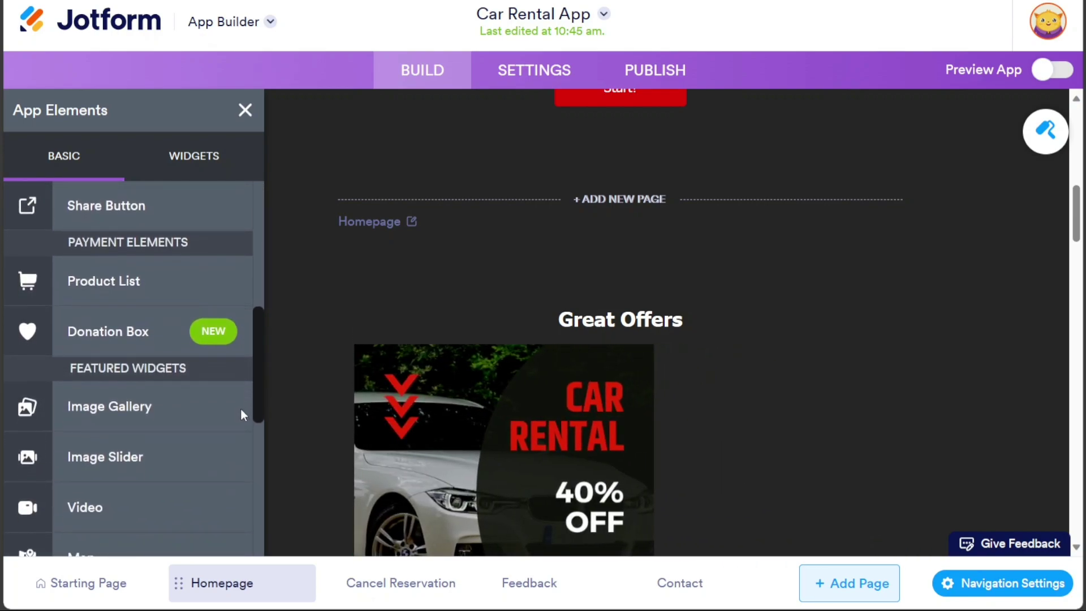
left_click(148, 290)
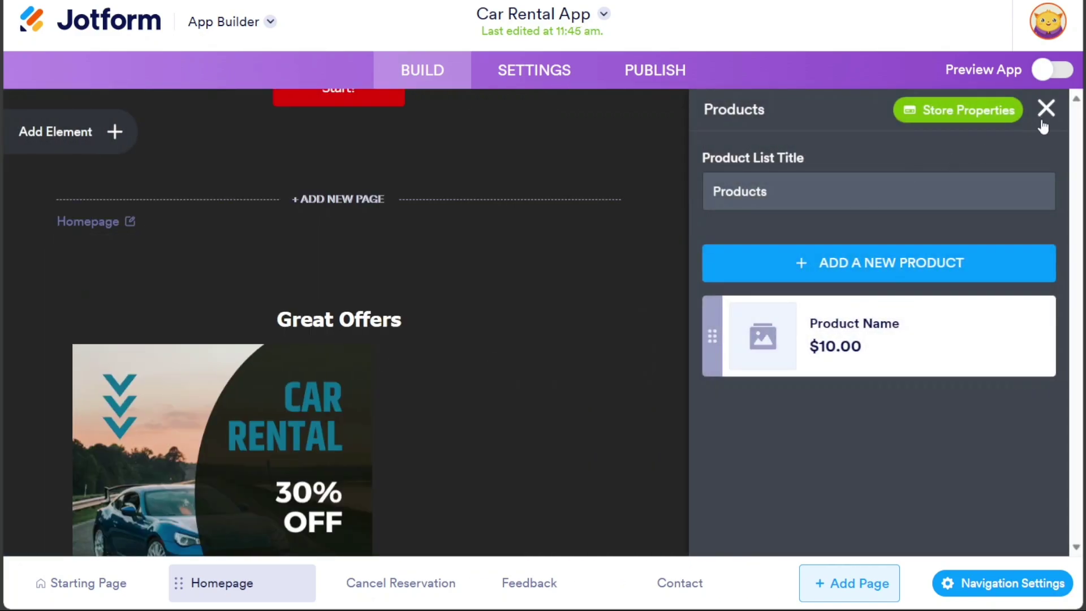
left_click(1046, 107)
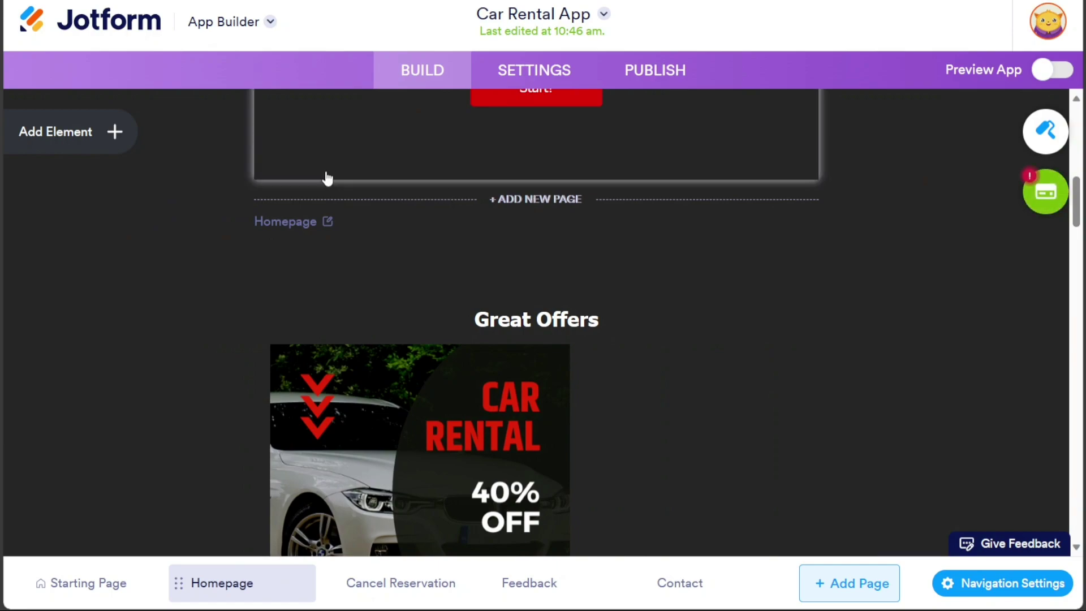
Browse the widgets available as app elements without adding any
left_click(109, 139)
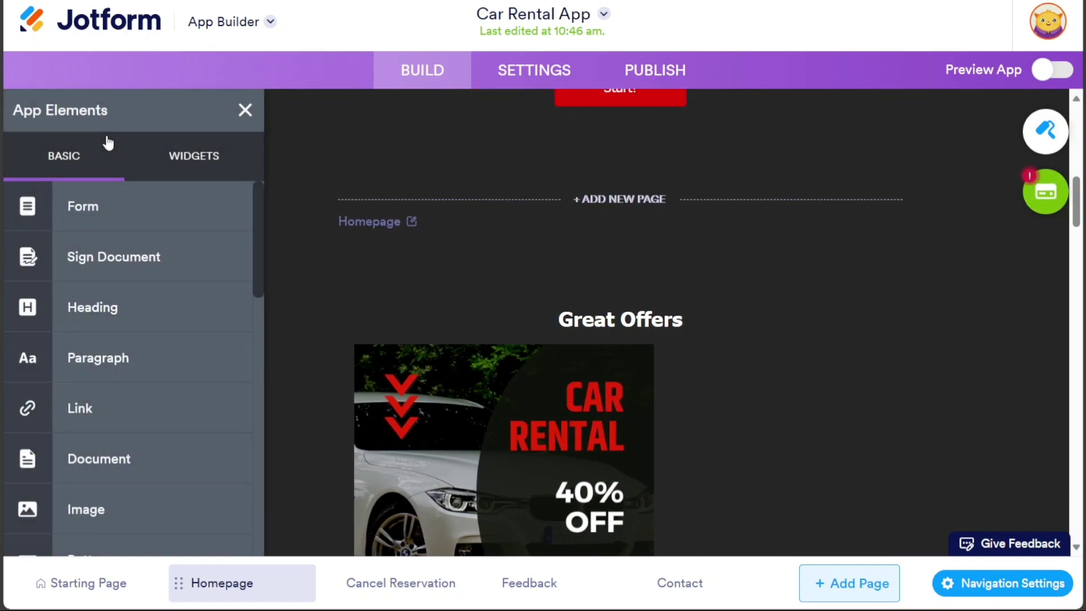
left_click(182, 158)
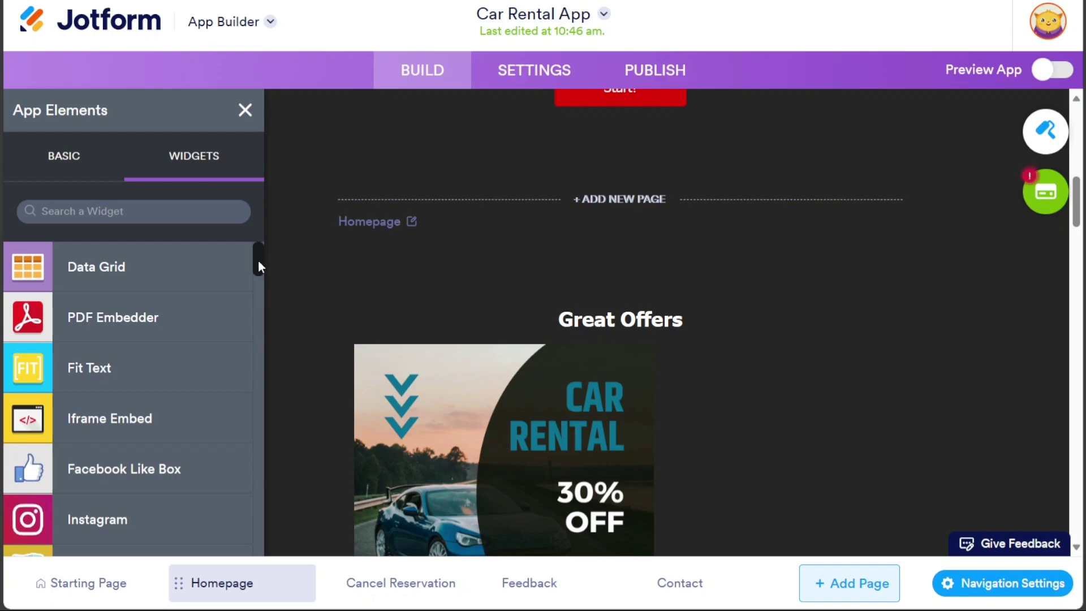
scroll(258, 261, "down", 1)
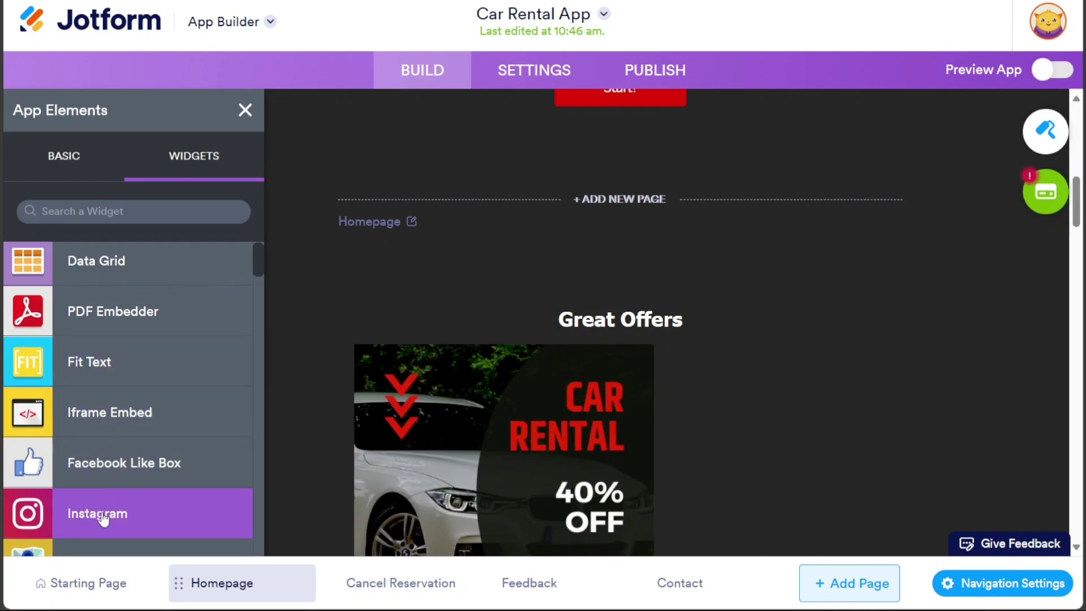
left_click(246, 111)
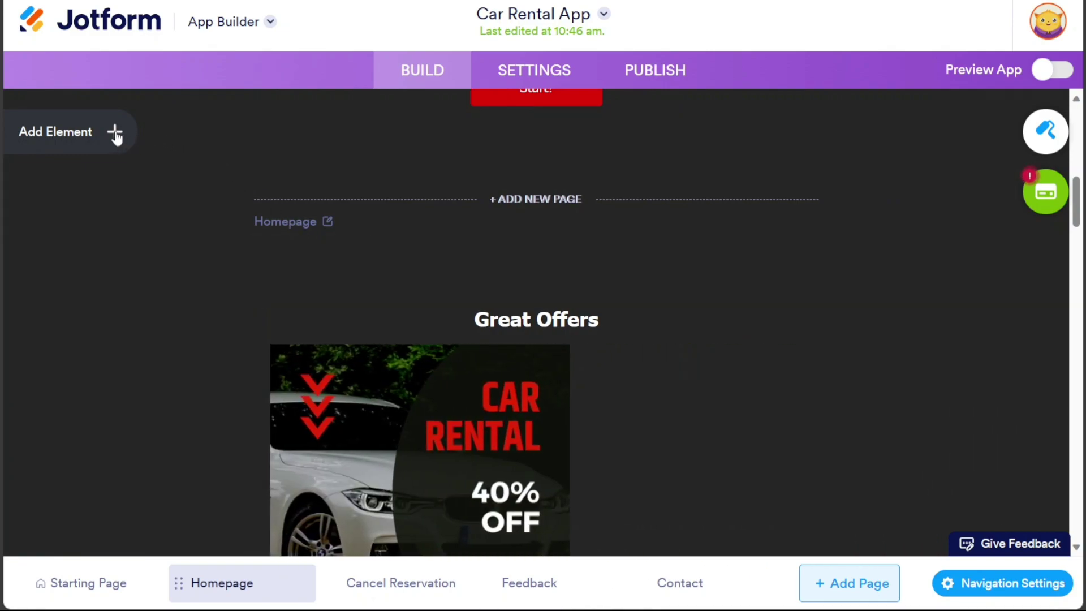
Add a form element above the Great Offers heading on the Homepage, using the Simple Contact Us Form
left_click(114, 132)
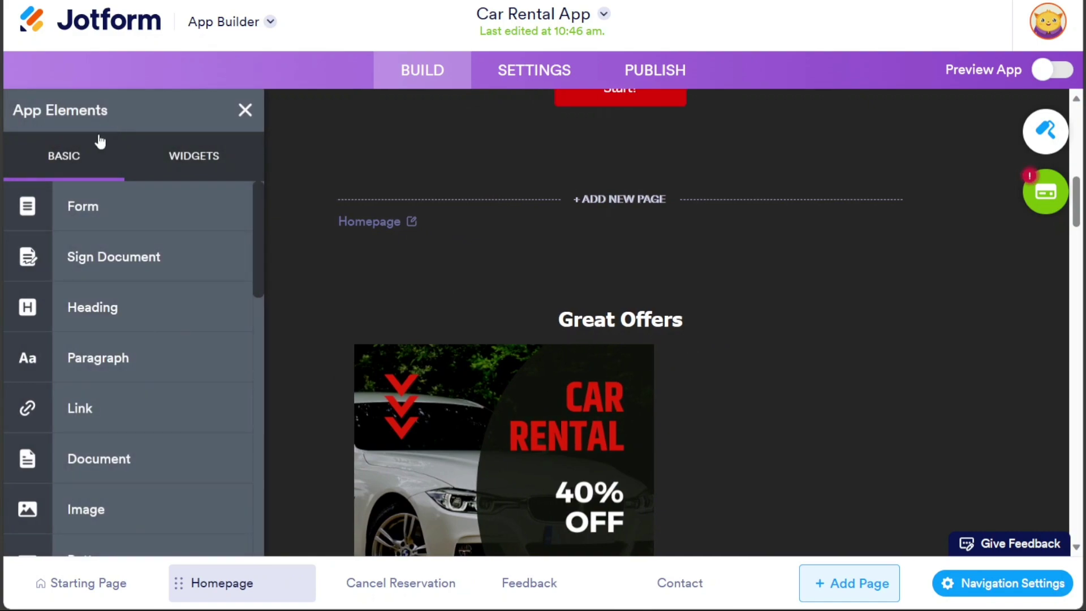
left_click_drag(127, 221, 505, 300)
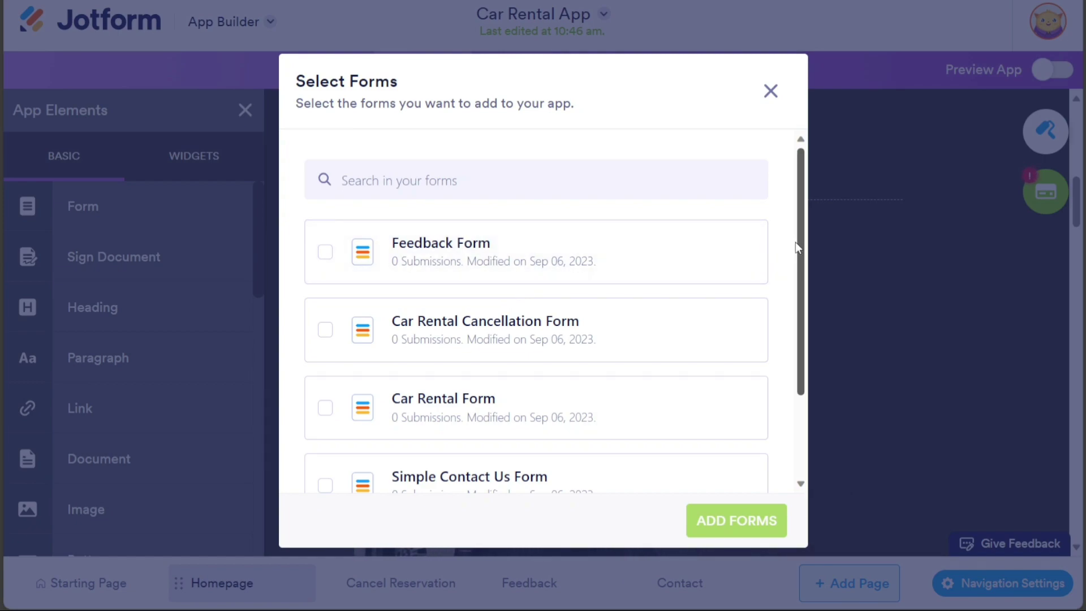
left_click_drag(799, 244, 799, 313)
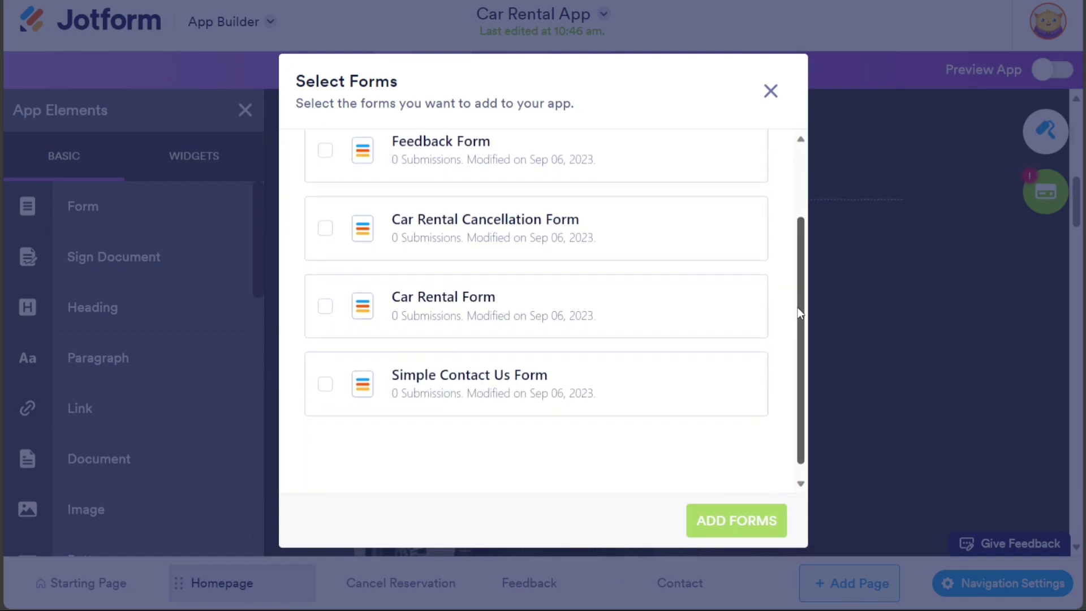
left_click(326, 385)
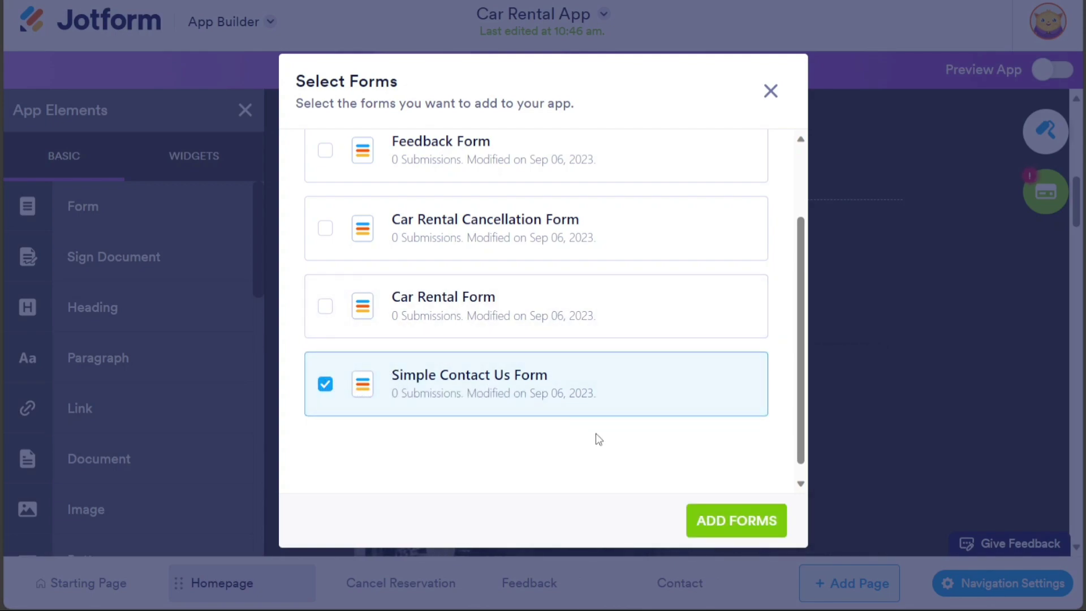
left_click(728, 521)
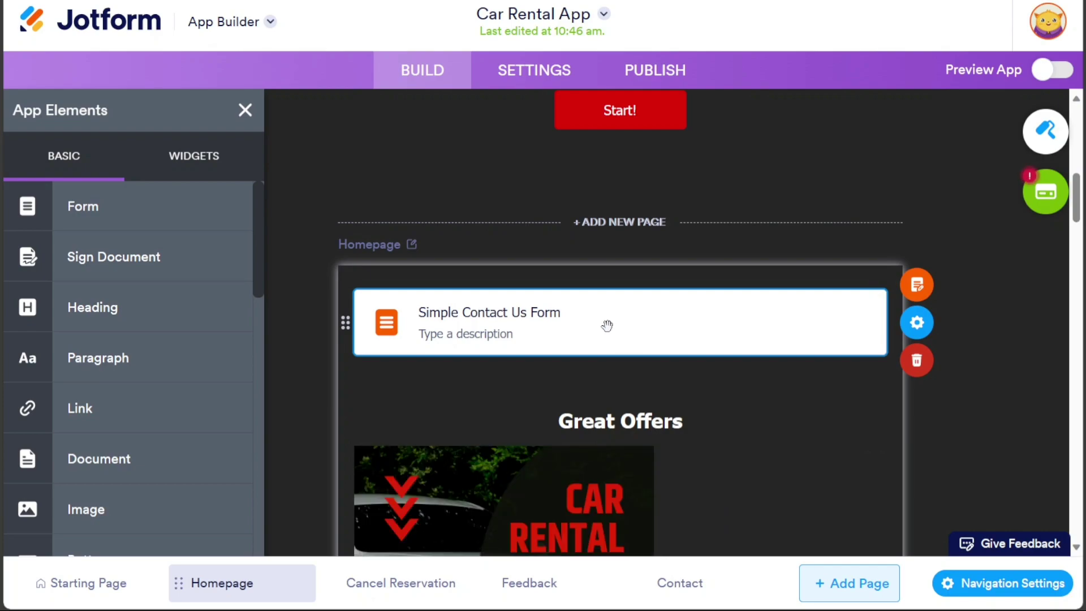
Set the contact form element's label to "Connect With Me" and its description to "Bio"
left_click_drag(607, 327, 609, 209)
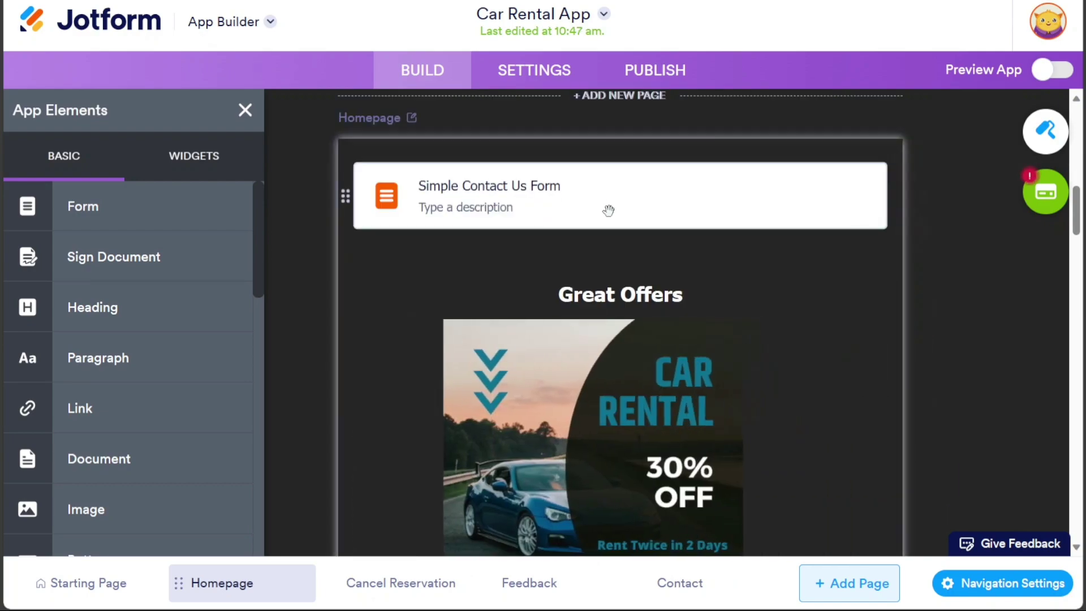
left_click(608, 208)
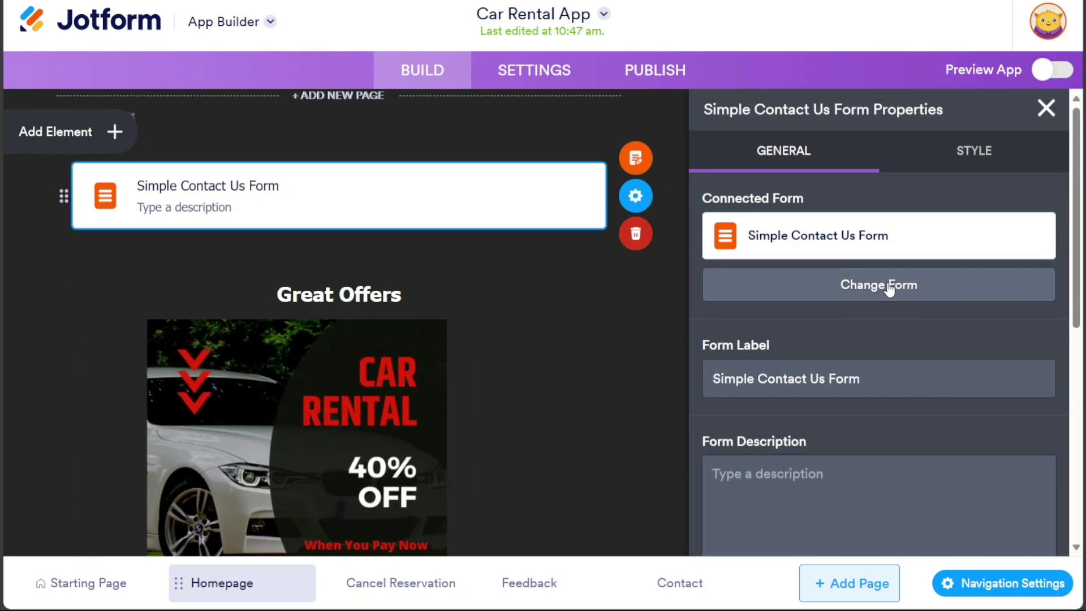
left_click_drag(1074, 244, 1075, 308)
left_click_drag(895, 245, 718, 245)
type("C")
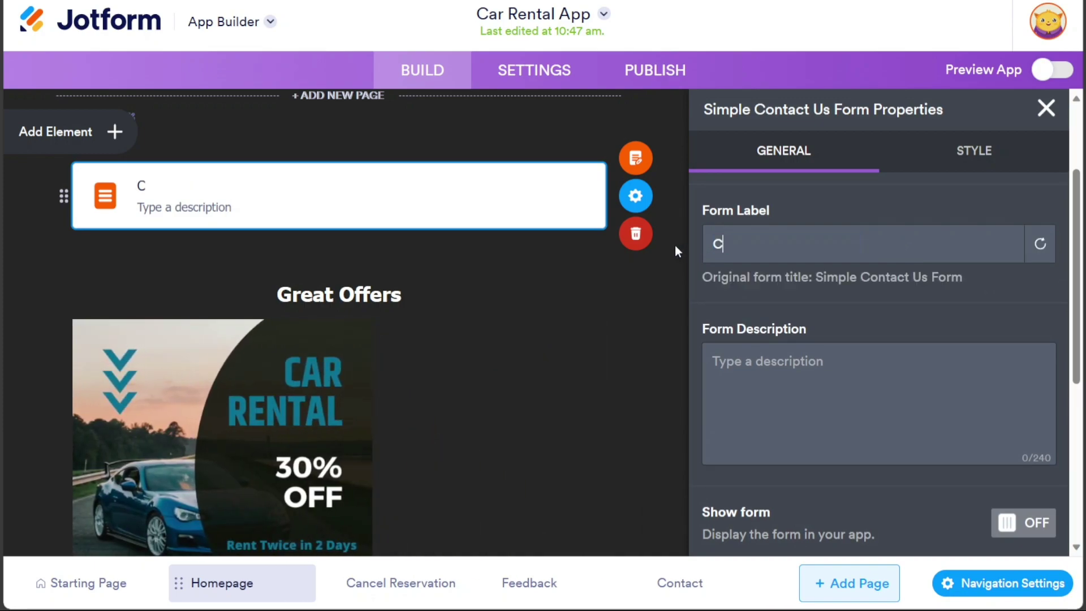
type("onnect W")
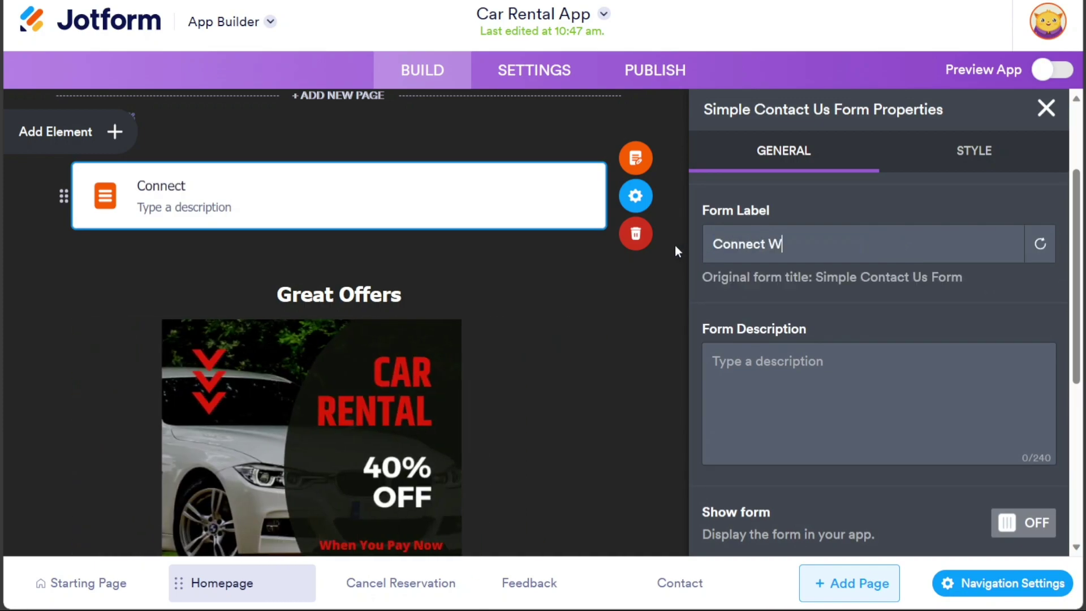
type("ith Me")
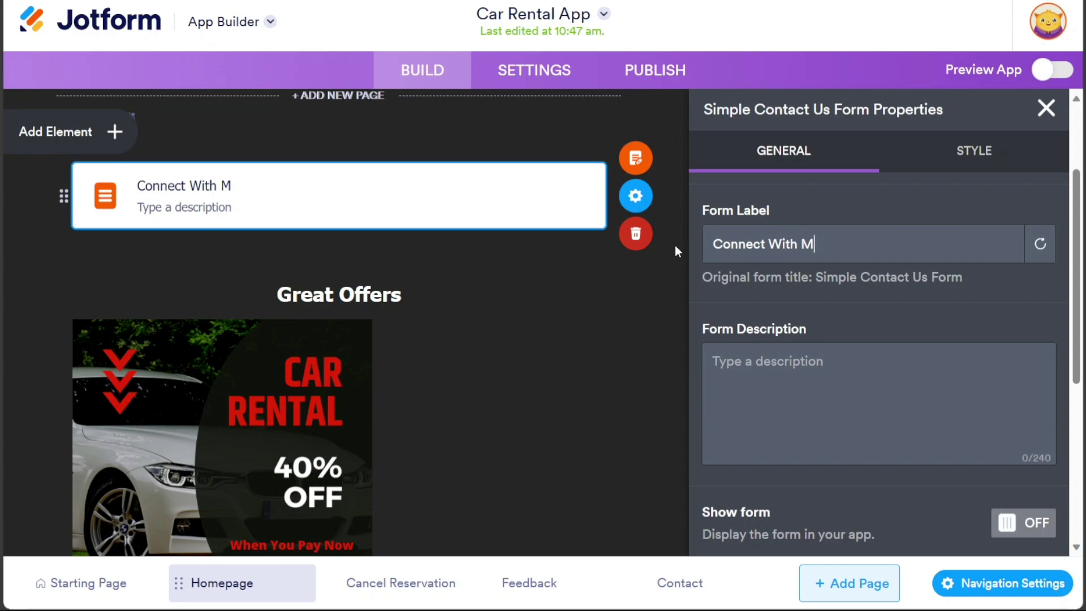
left_click(745, 385)
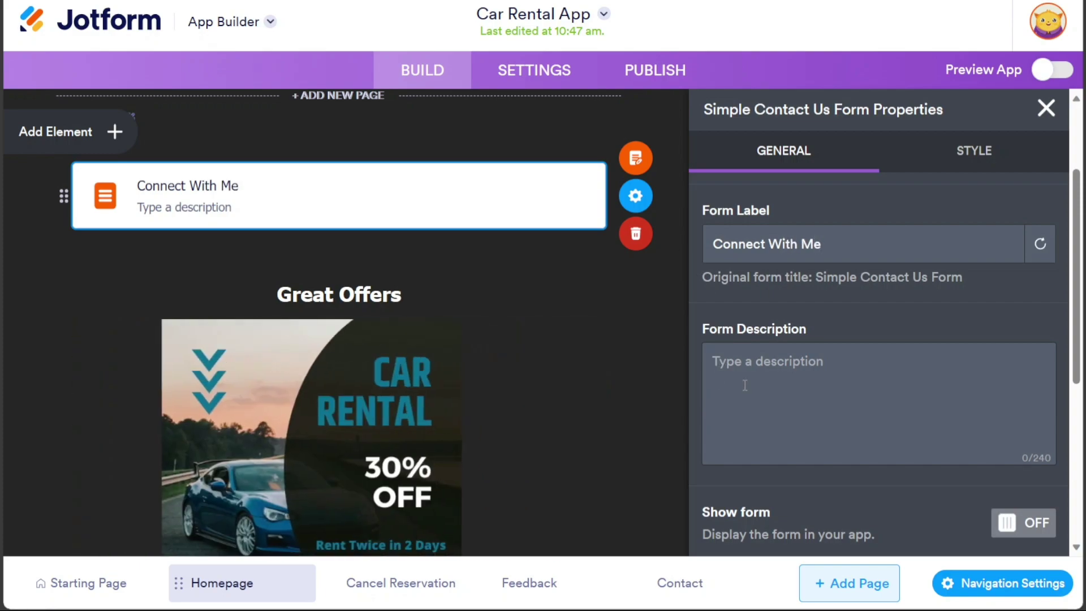
type("Bio")
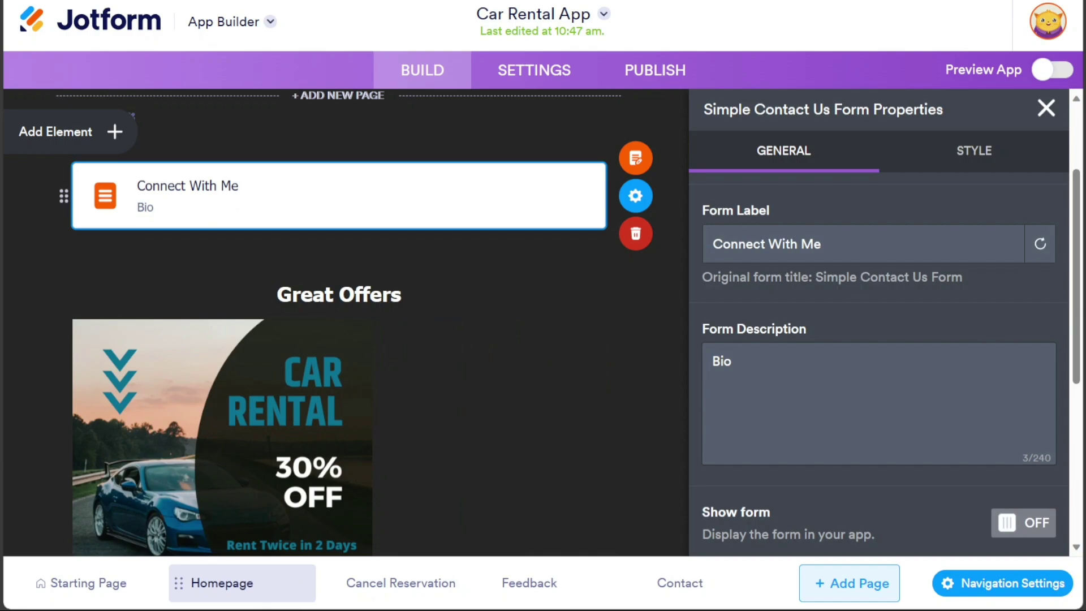
Examine the contact form element's display and size options and its icon style choices
left_click_drag(1075, 289, 1075, 362)
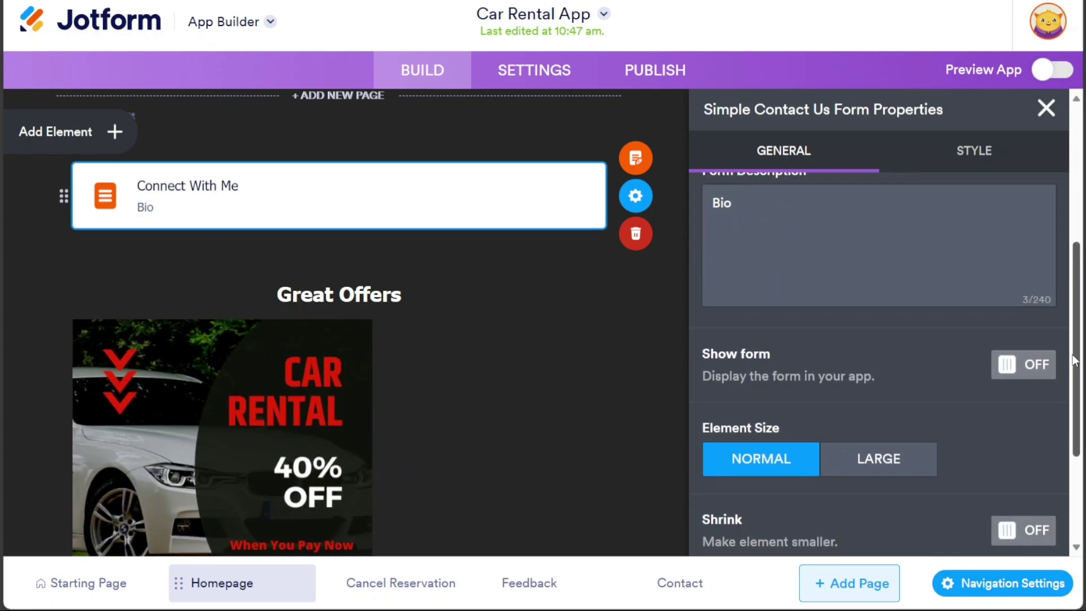
left_click(979, 145)
left_click_drag(1075, 178, 1061, 377)
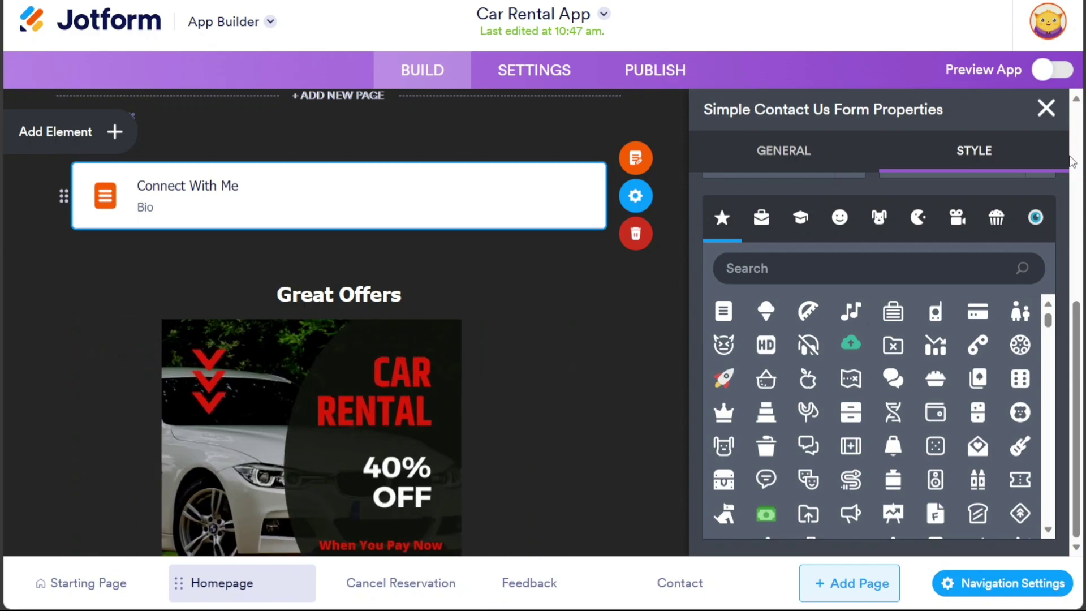
left_click(821, 161)
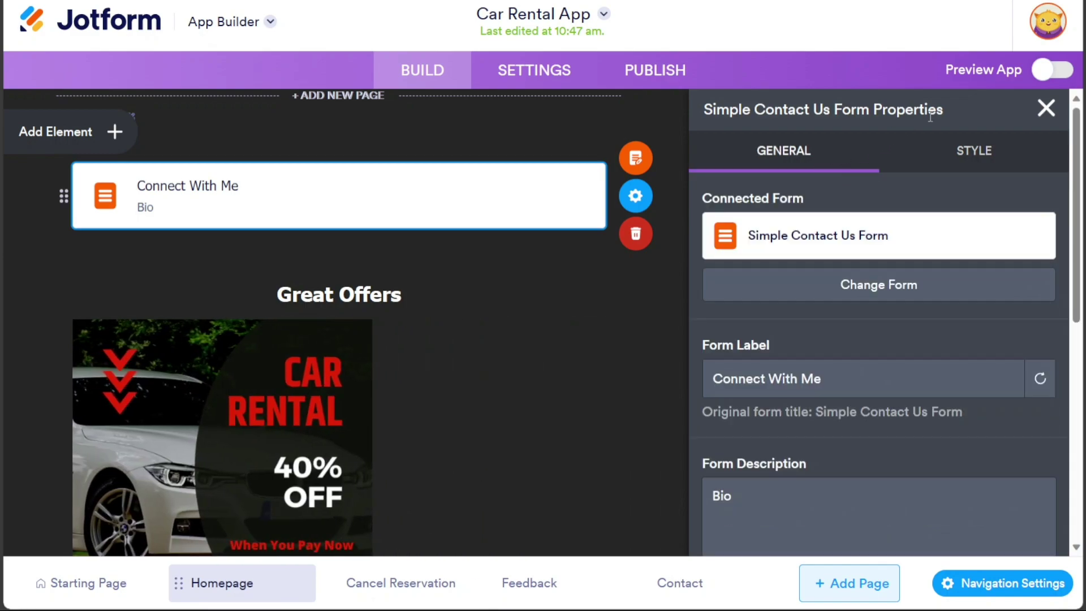
Delete the "Connect With Me" form element from the Homepage and dismiss the notification
left_click(1046, 109)
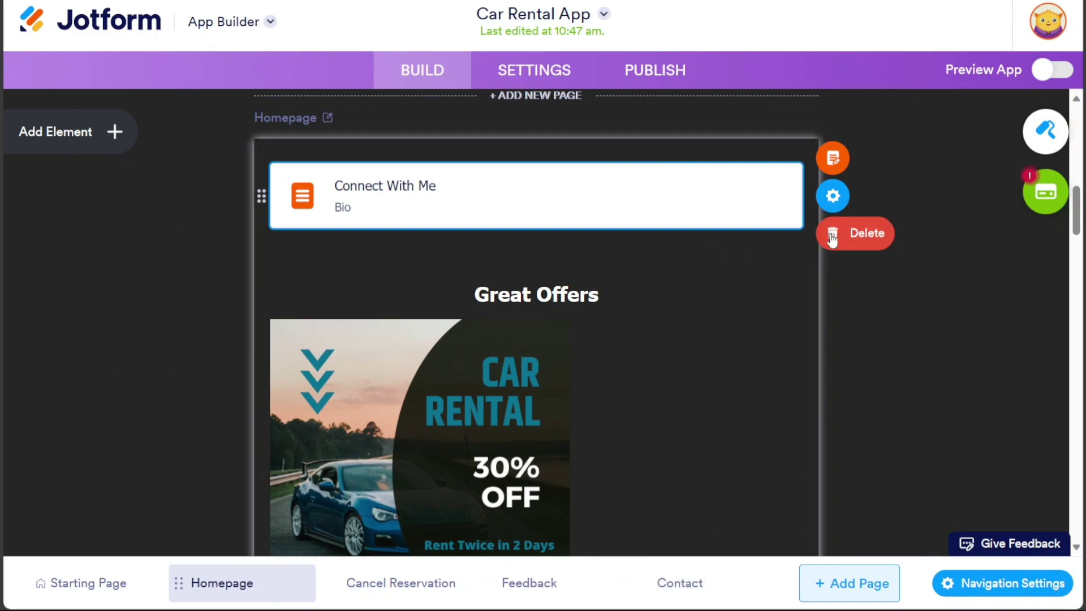
left_click(832, 235)
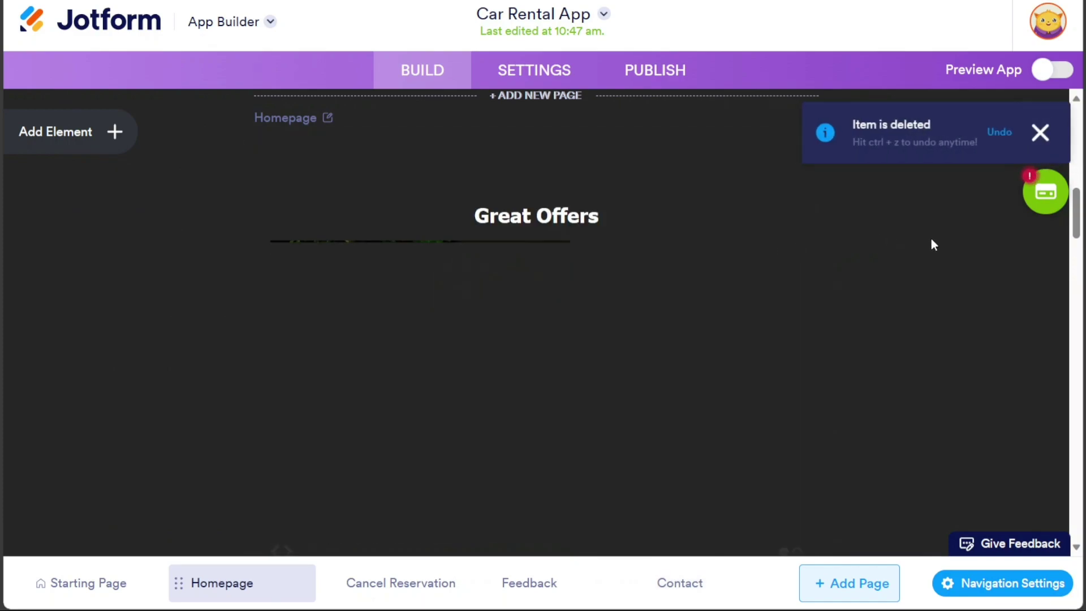
left_click(1041, 133)
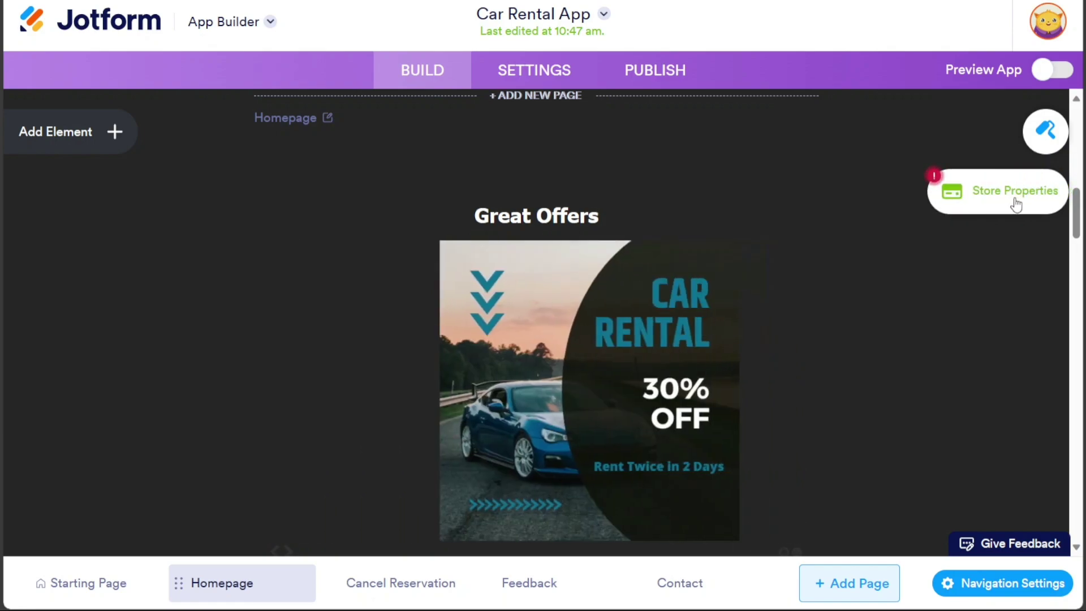
Review the available payment gateways in the store properties and choose Square as the payment integration
left_click(1012, 195)
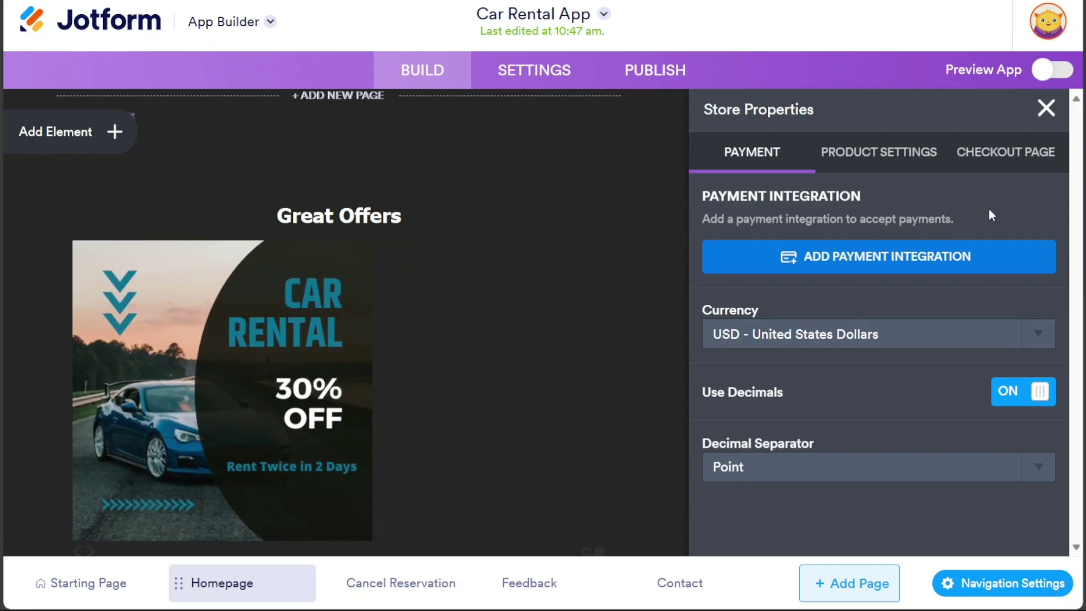
left_click(887, 266)
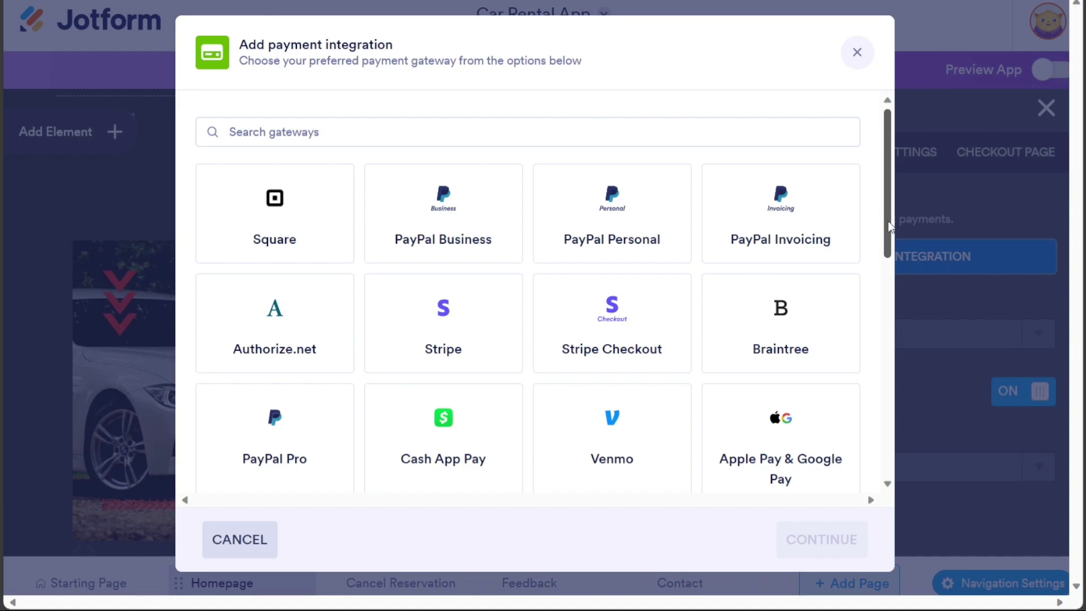
scroll(889, 226, "down", 9)
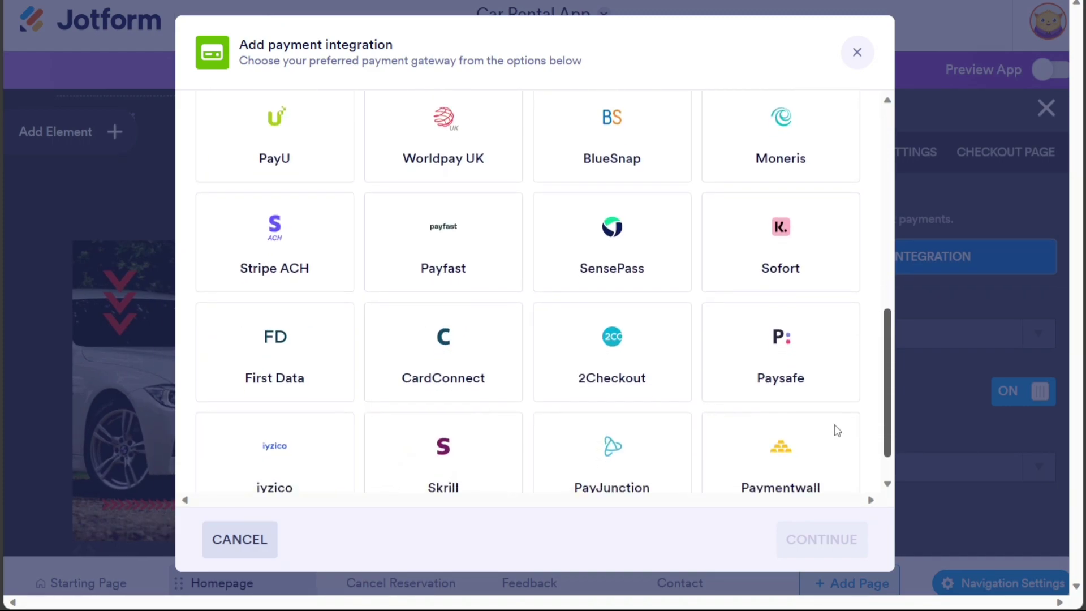
scroll(851, 317, "up", 9)
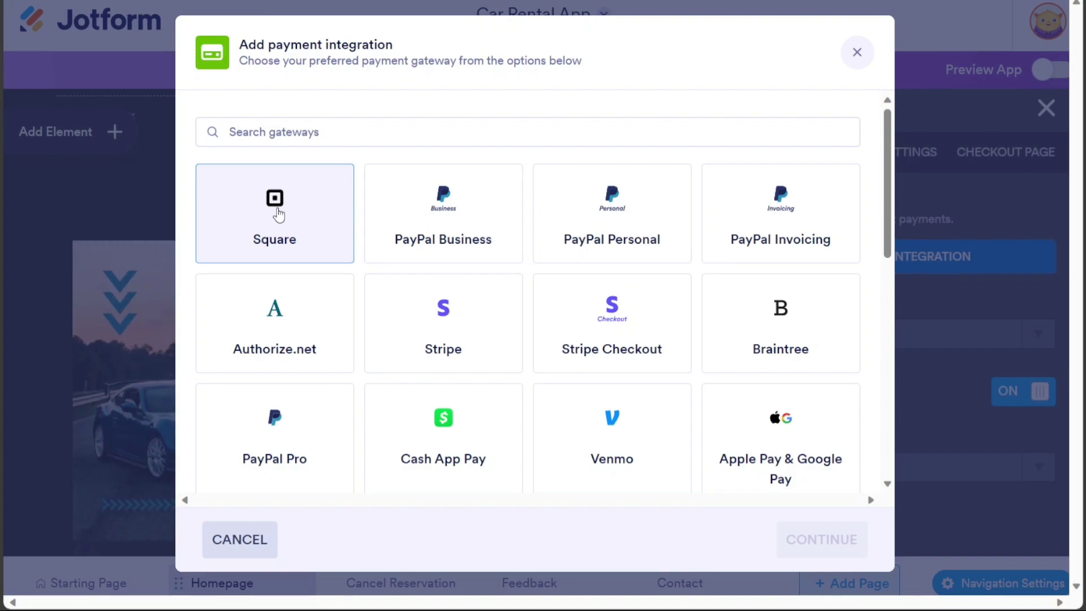
left_click(343, 214)
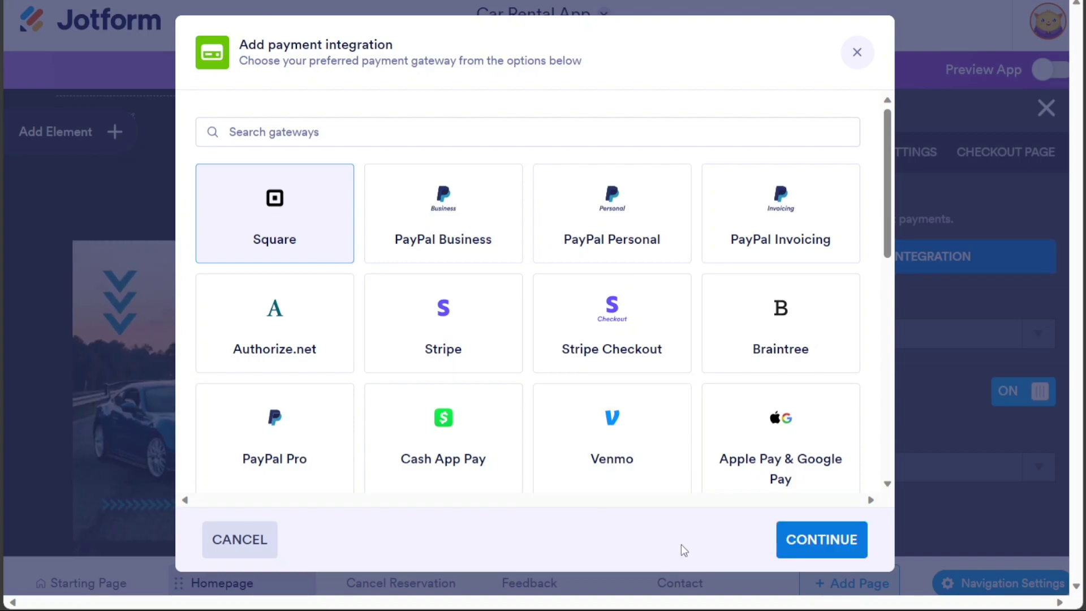
left_click(821, 540)
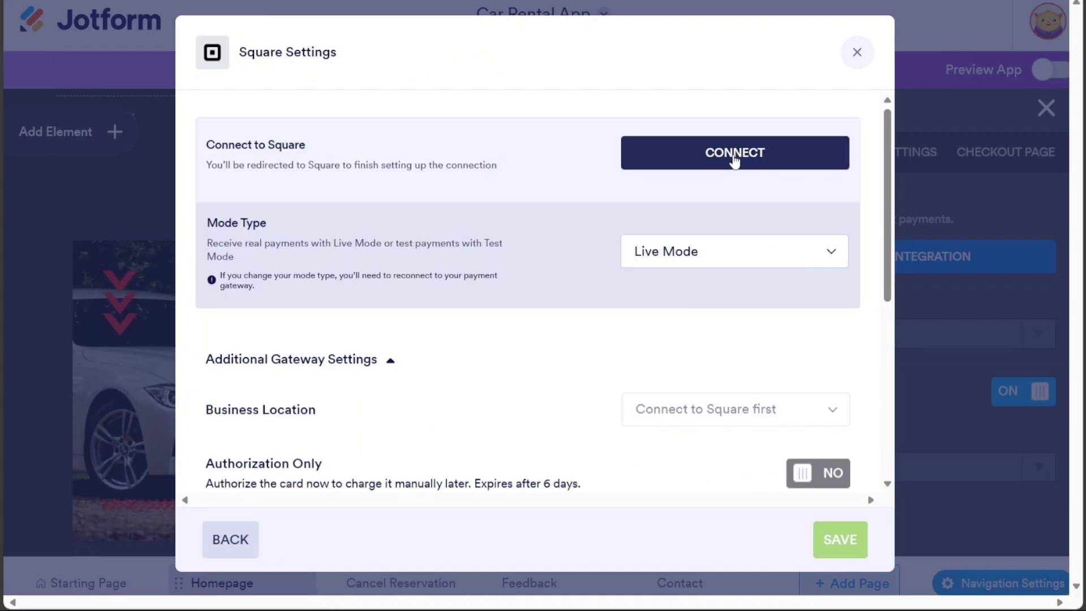
Examine Square's mode types and additional gateway settings, and close the integration and store properties without saving
left_click(809, 257)
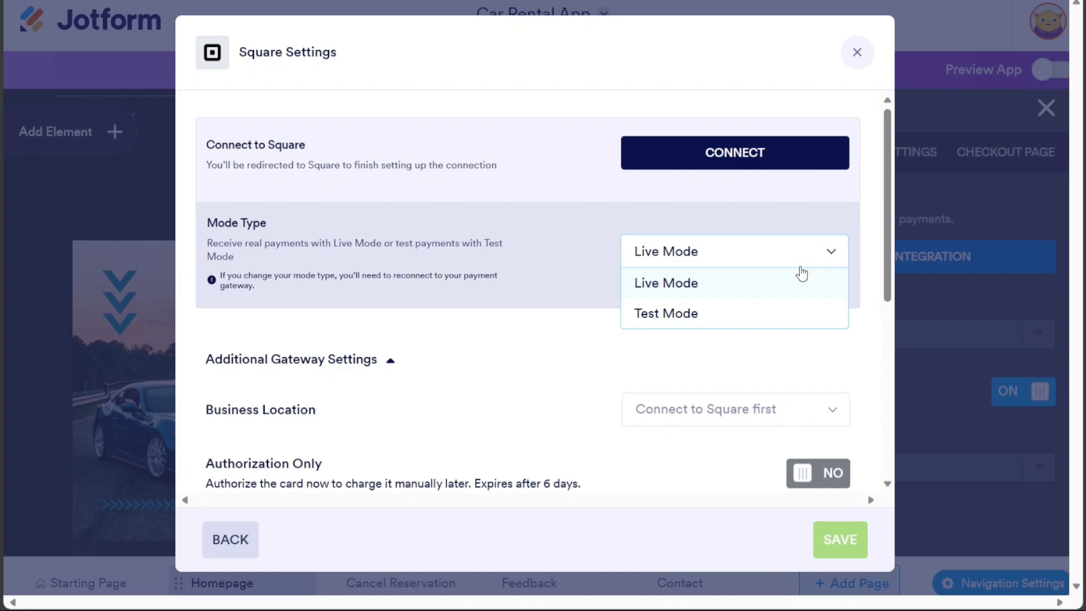
left_click(864, 224)
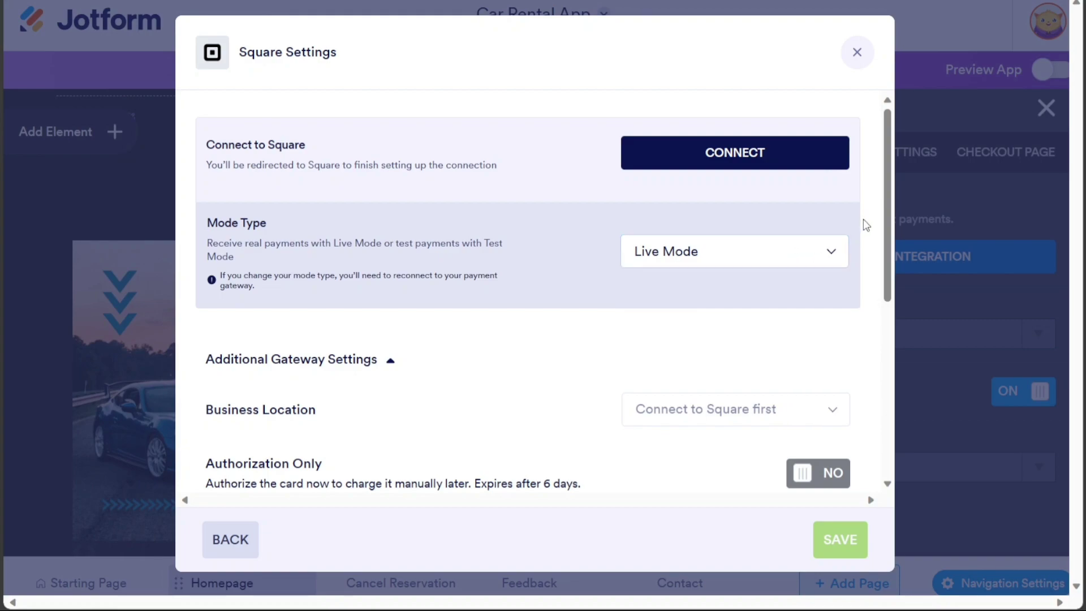
left_click_drag(887, 222, 890, 400)
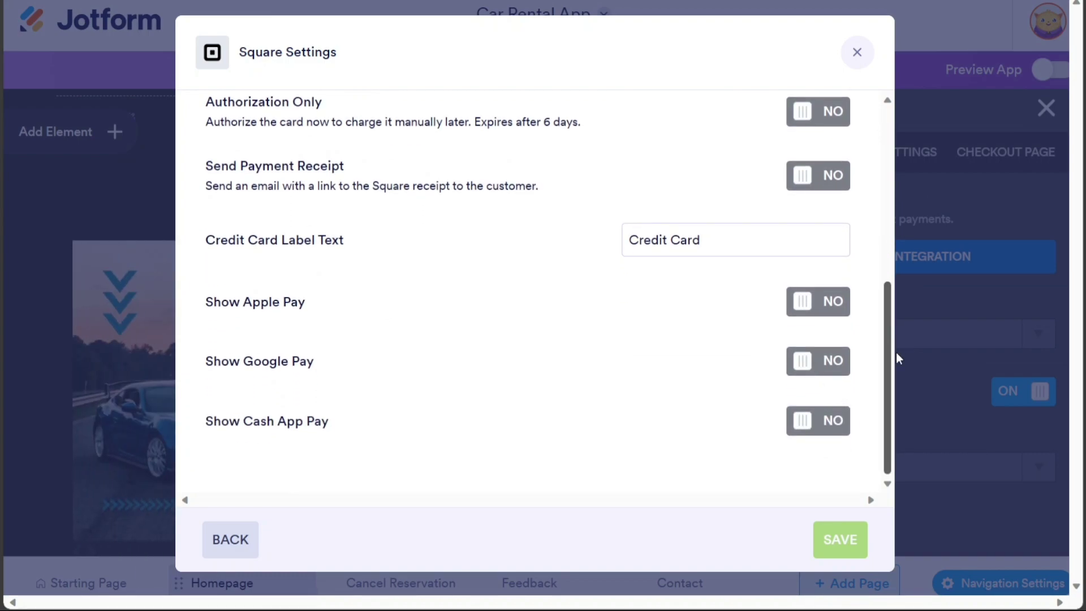
left_click_drag(886, 362, 873, 170)
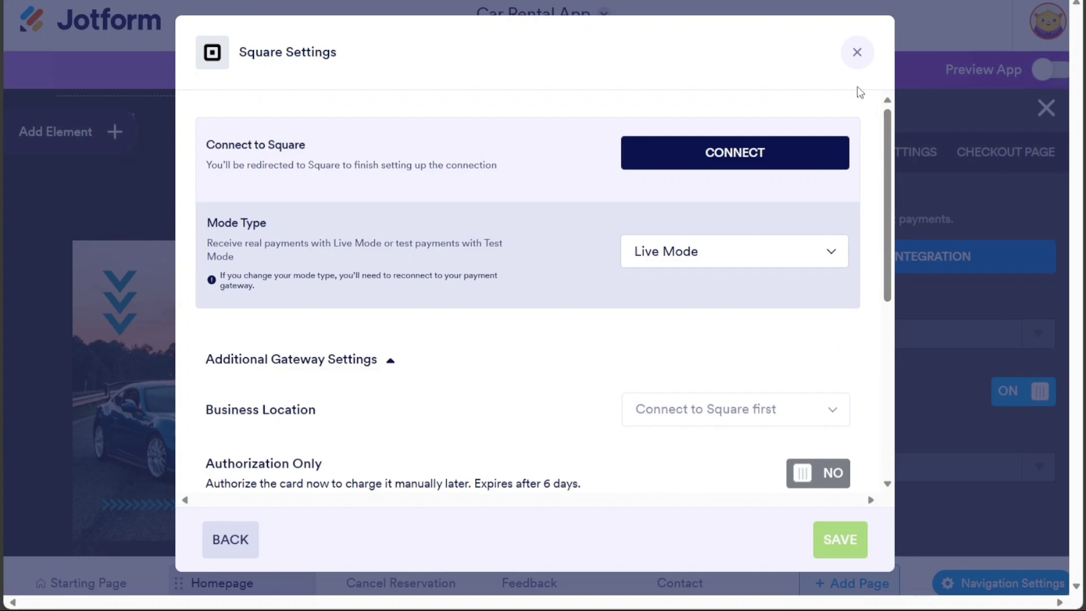
left_click(855, 55)
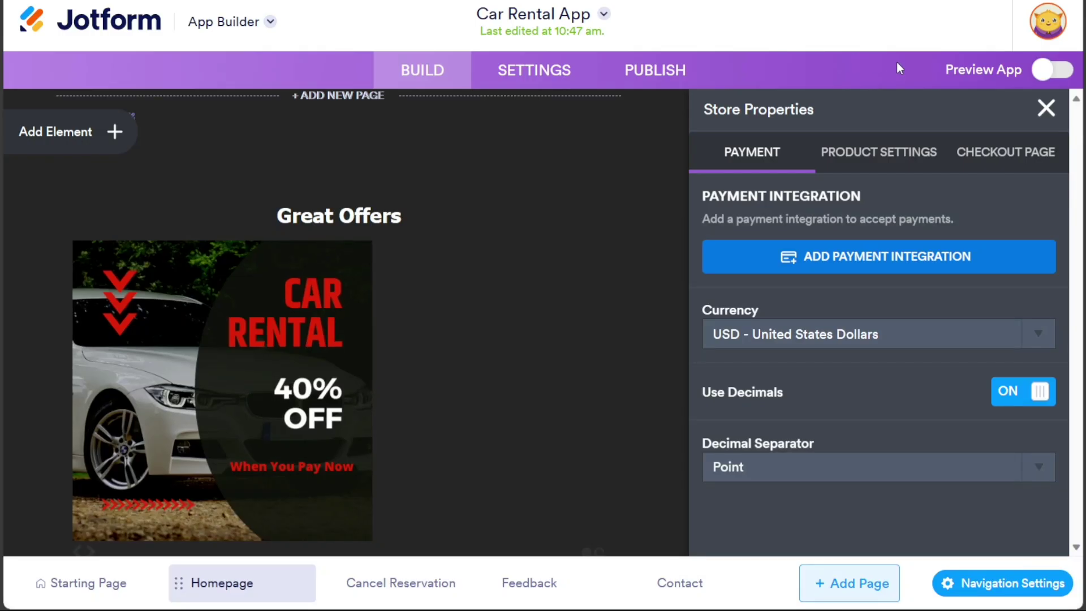
left_click(1041, 111)
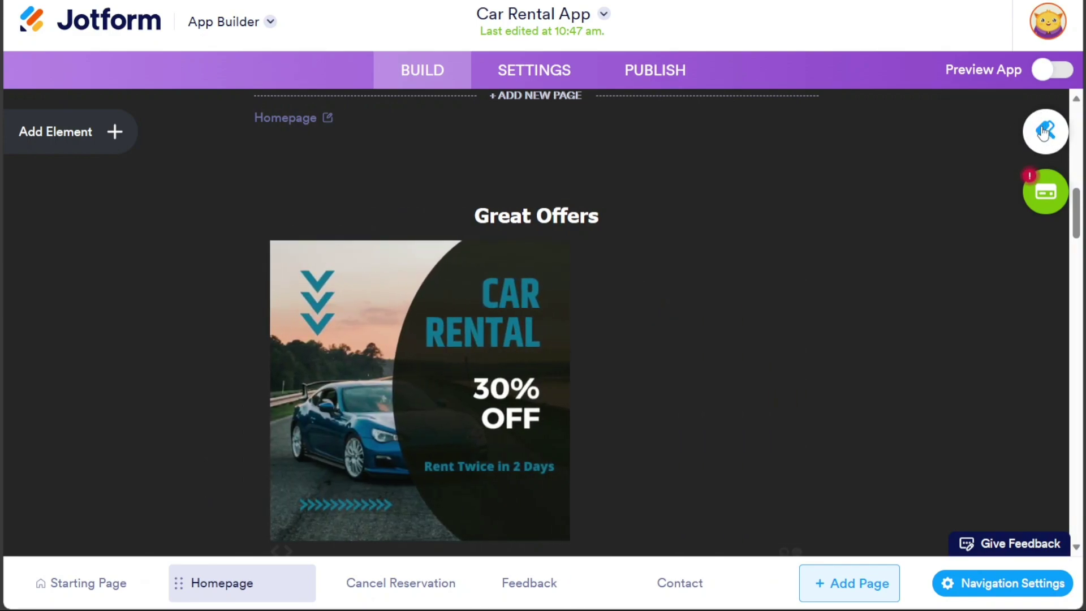
Examine the App Designer's general options for color scheme, app background, list background and font family
left_click(1045, 130)
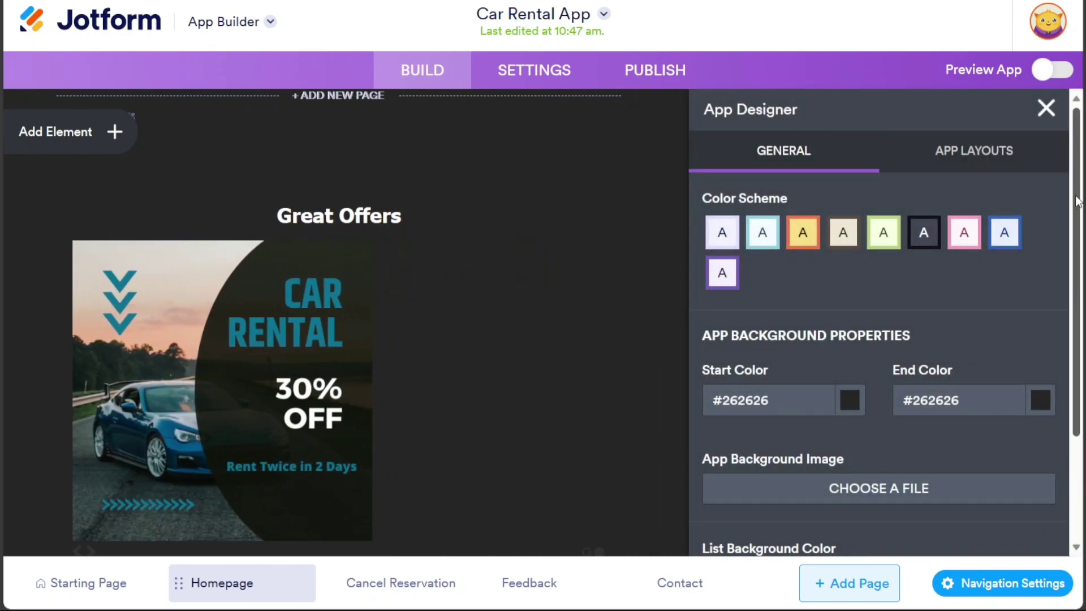
scroll(1077, 217, "down", 2)
left_click_drag(1078, 217, 1077, 335)
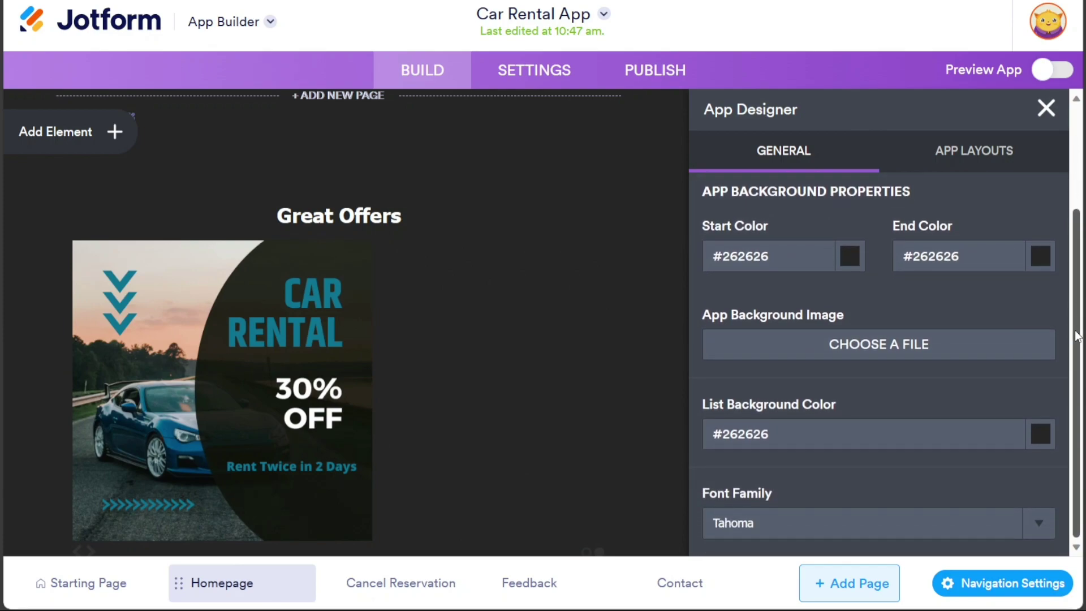
left_click_drag(1078, 299, 1046, 341)
scroll(1046, 329, "up", 3)
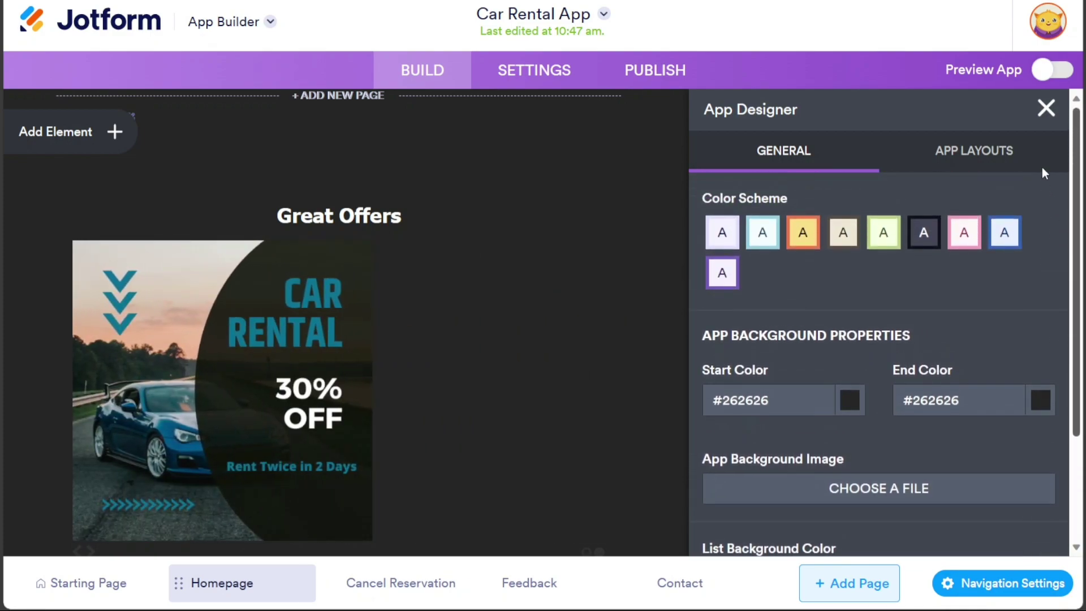
Try the All Shrinked app layout, switch back to the Default layout and close the App Designer
left_click(990, 160)
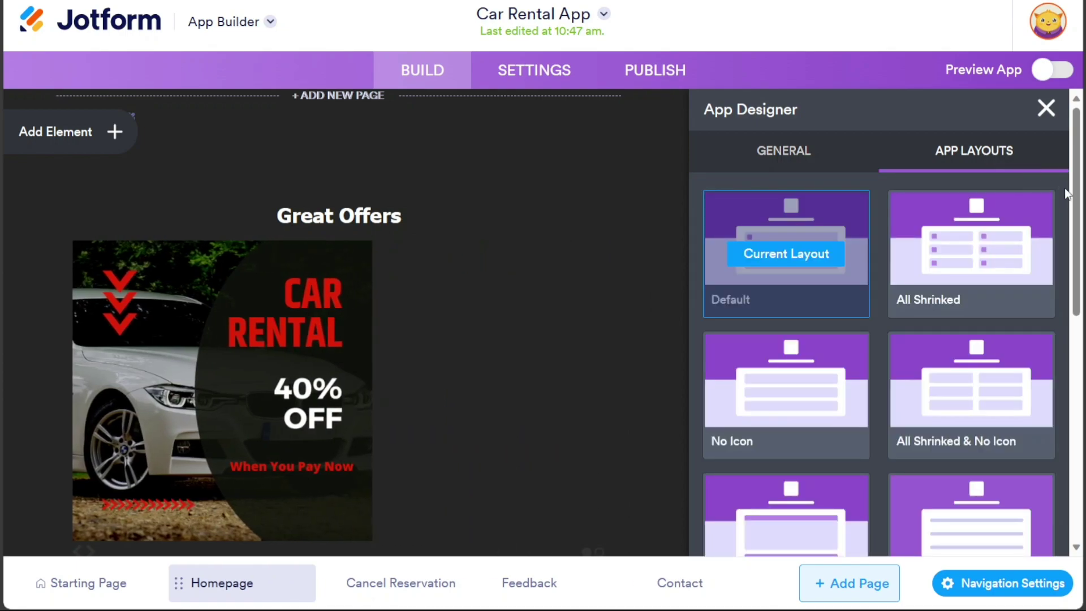
left_click(973, 255)
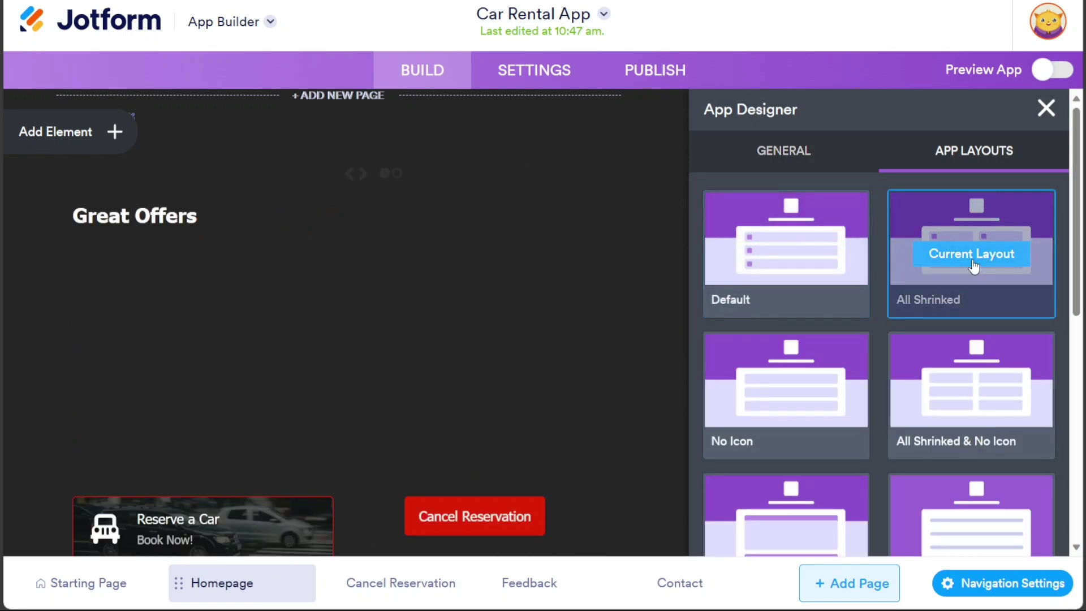
mouse_move(817, 252)
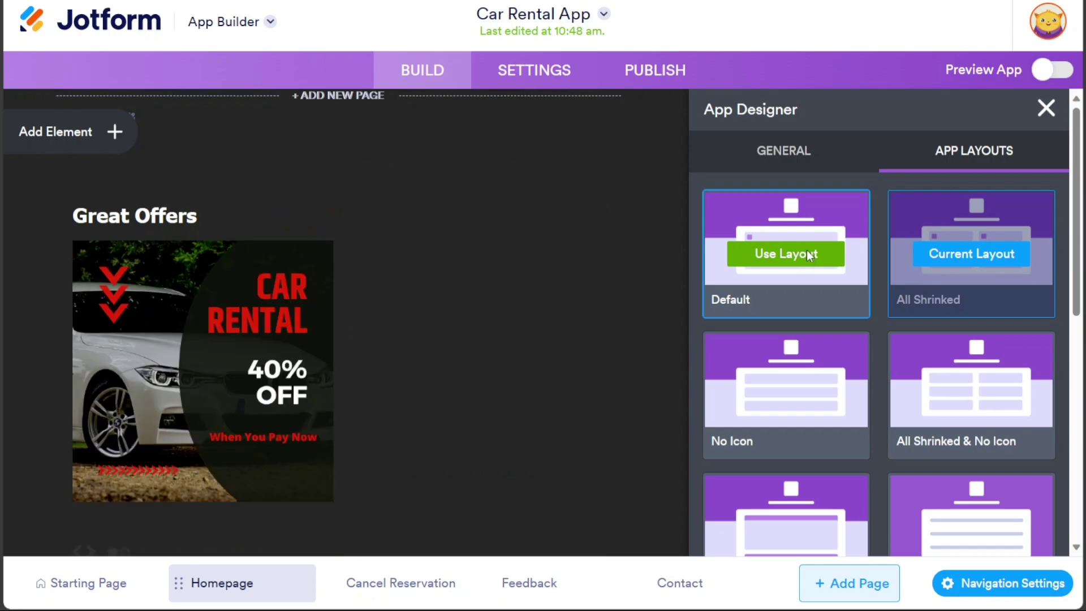
left_click(807, 253)
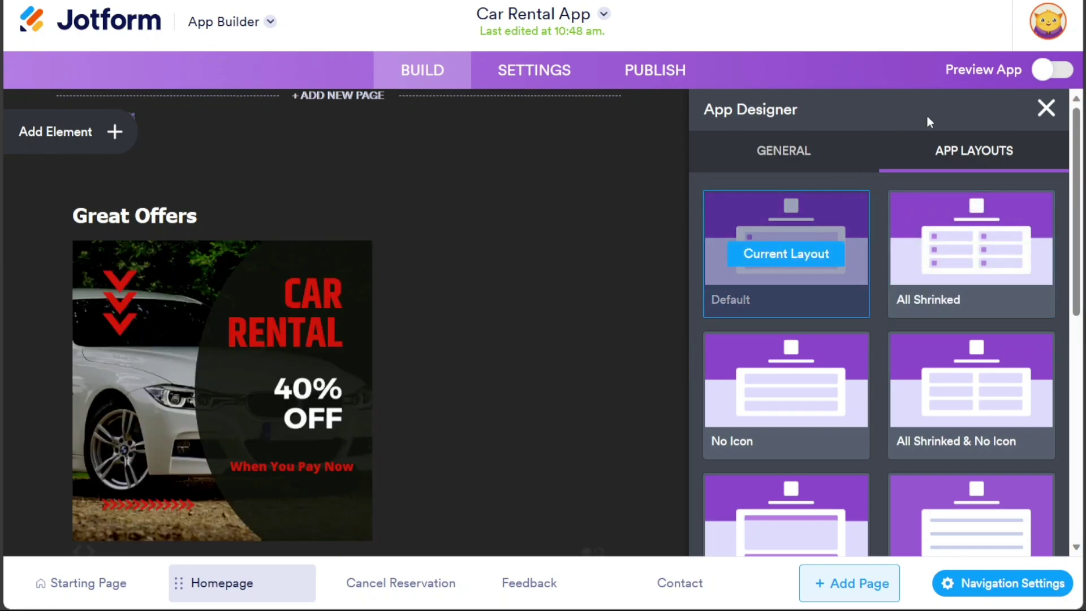
left_click(1047, 107)
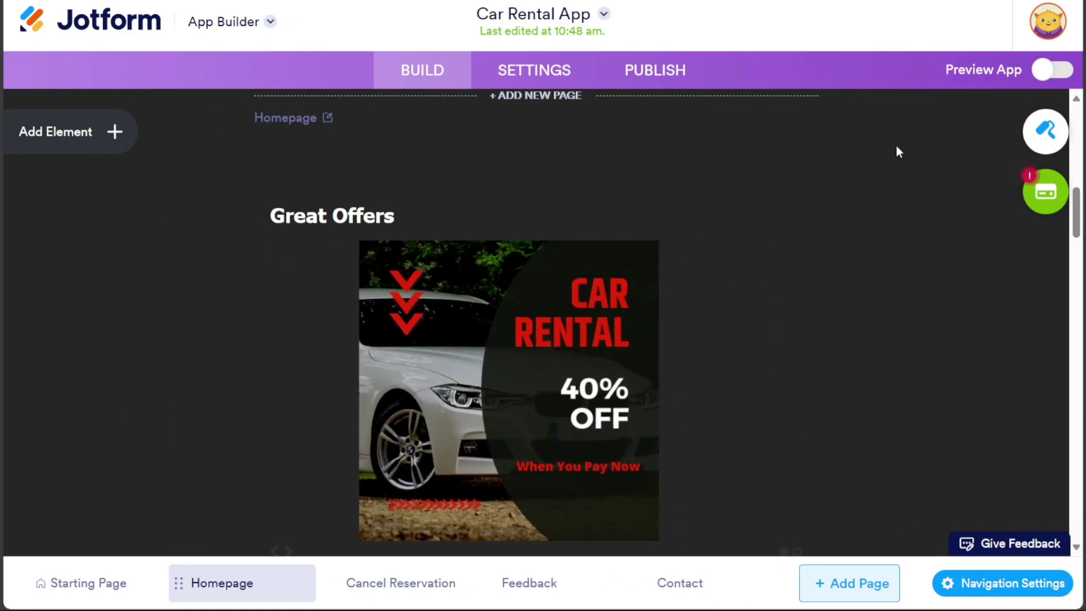
Examine the app's settings: the status options, the app name and icon, and the splash screen preview
left_click(560, 76)
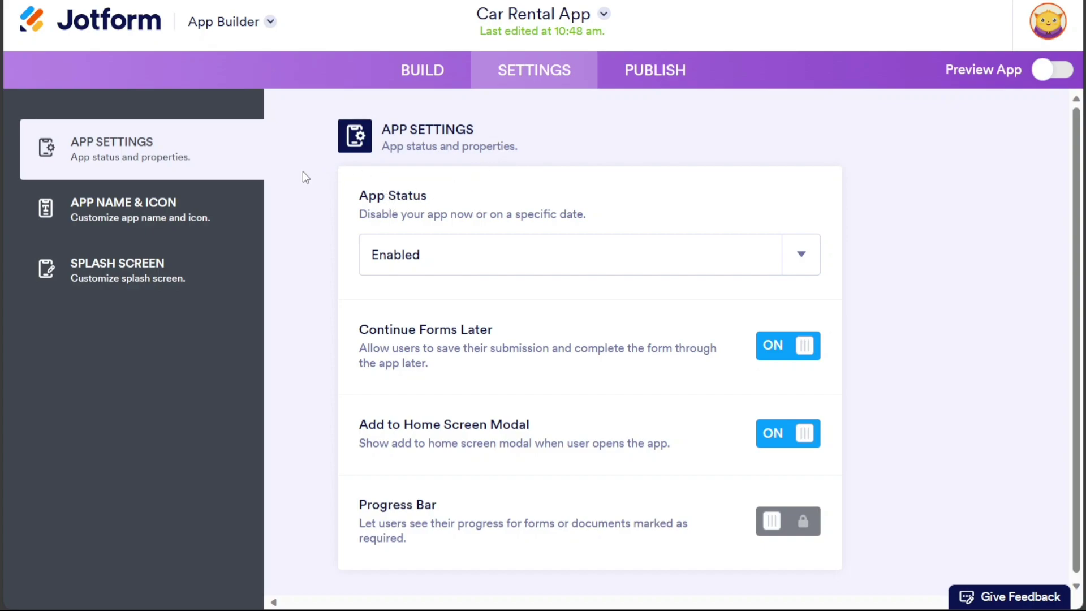
left_click(408, 256)
left_click(408, 256)
left_click(214, 200)
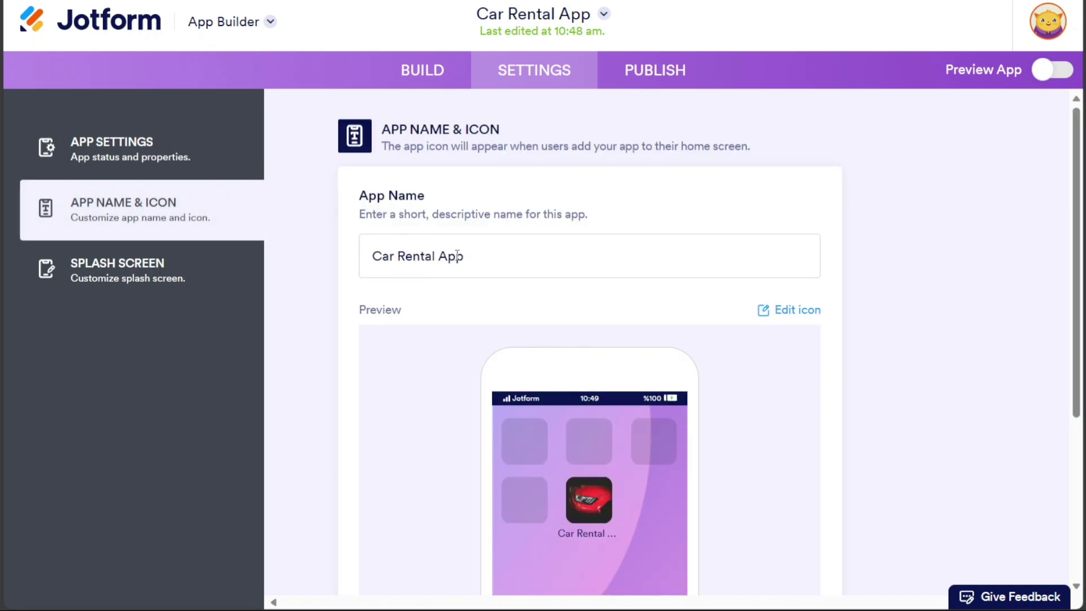
left_click_drag(470, 256, 371, 255)
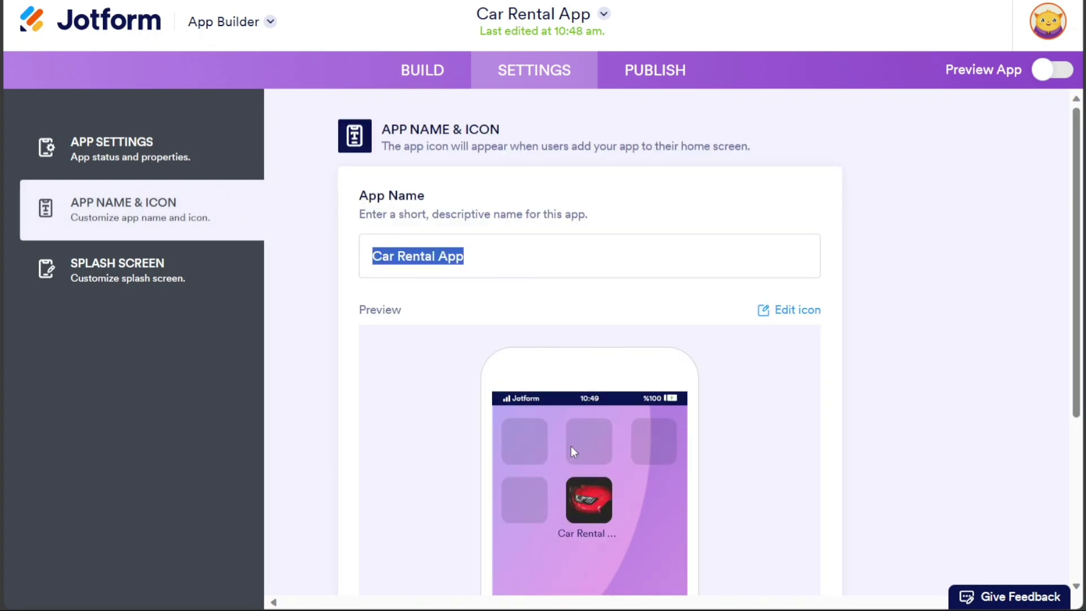
left_click(181, 276)
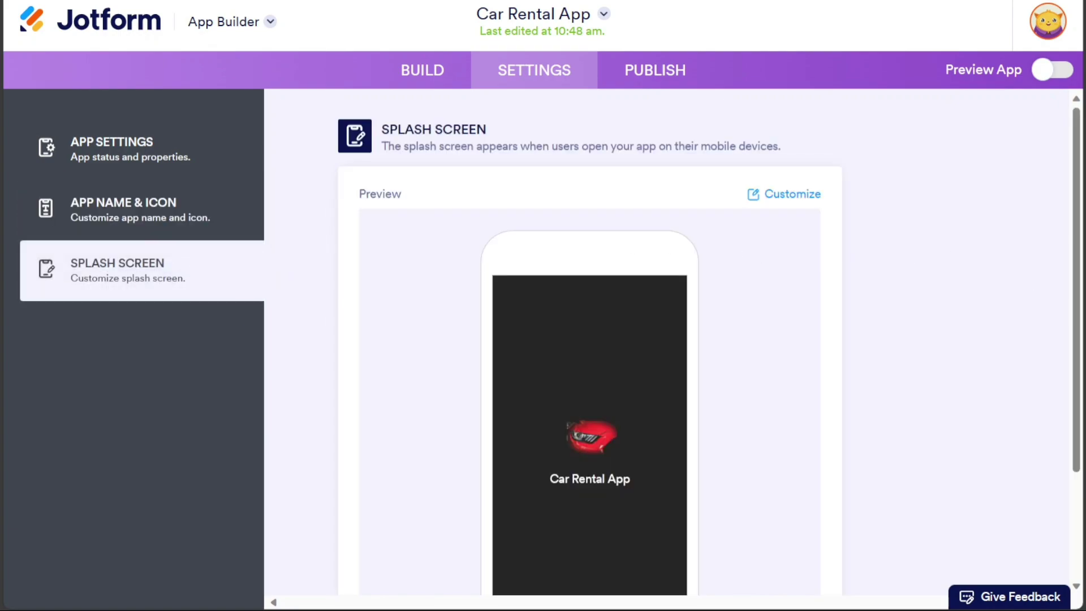
scroll(1070, 307, "down", 1)
scroll(1070, 307, "up", 1)
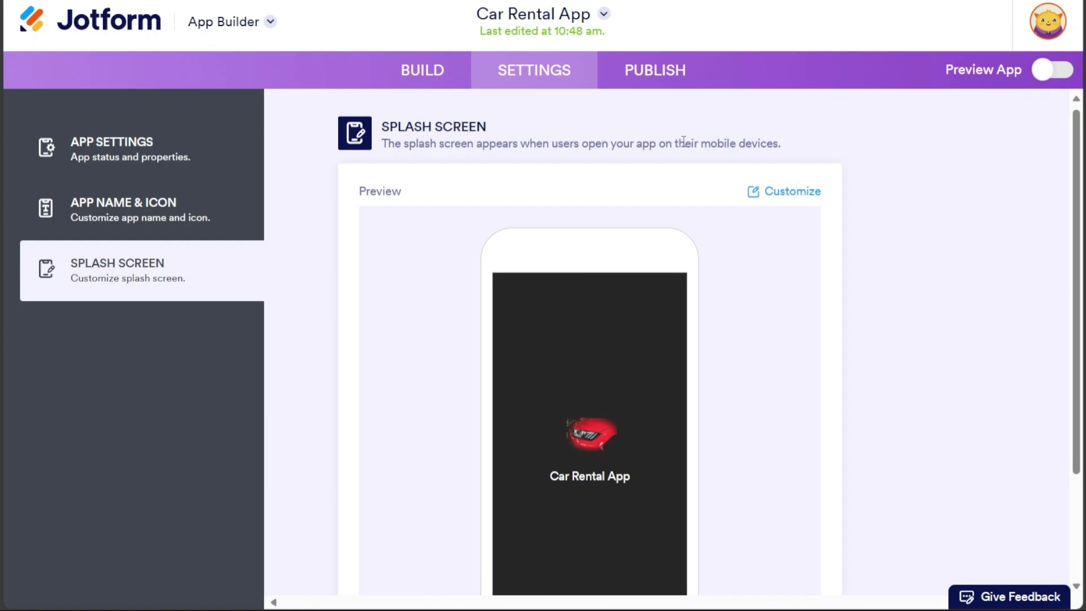
Copy the app's public link from the quick share options for publishing
left_click(670, 74)
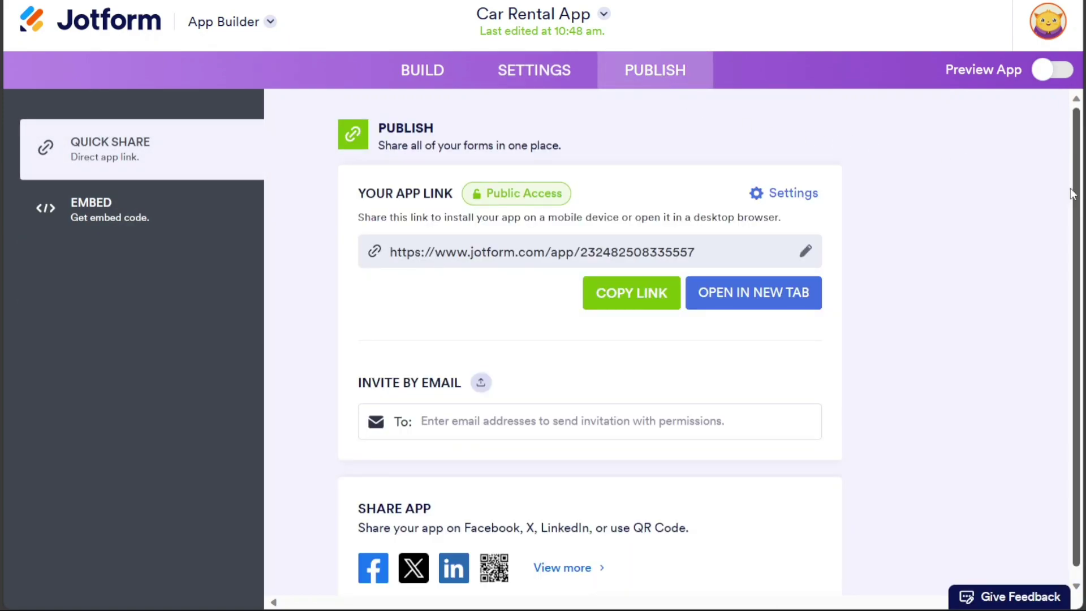
left_click_drag(1078, 198, 1078, 210)
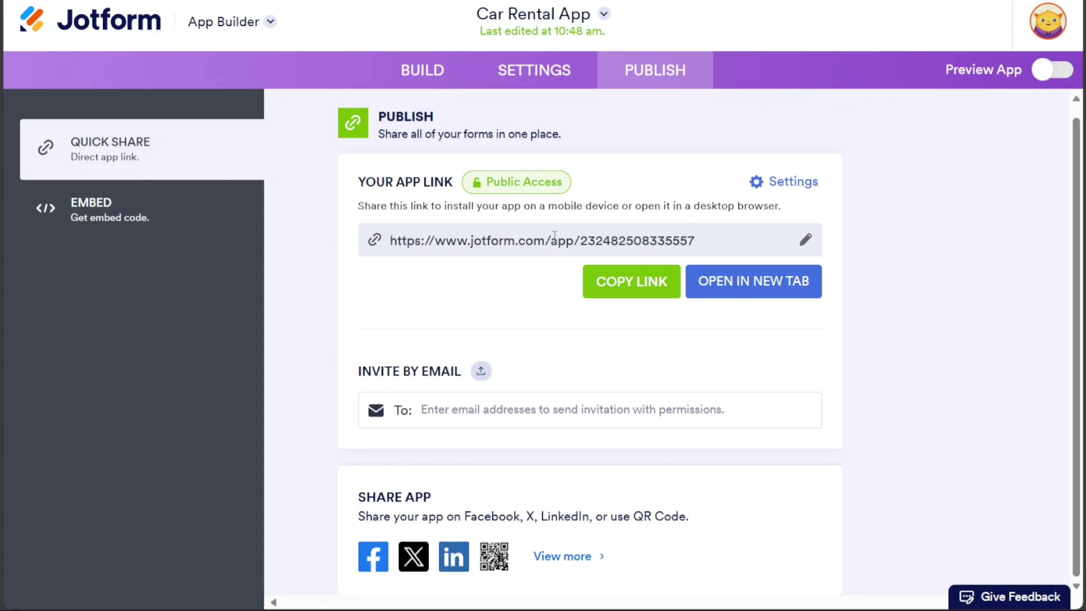
left_click(634, 295)
Examine the additional sharing options and the QR code download page, and return to the publish overview
left_click(585, 570)
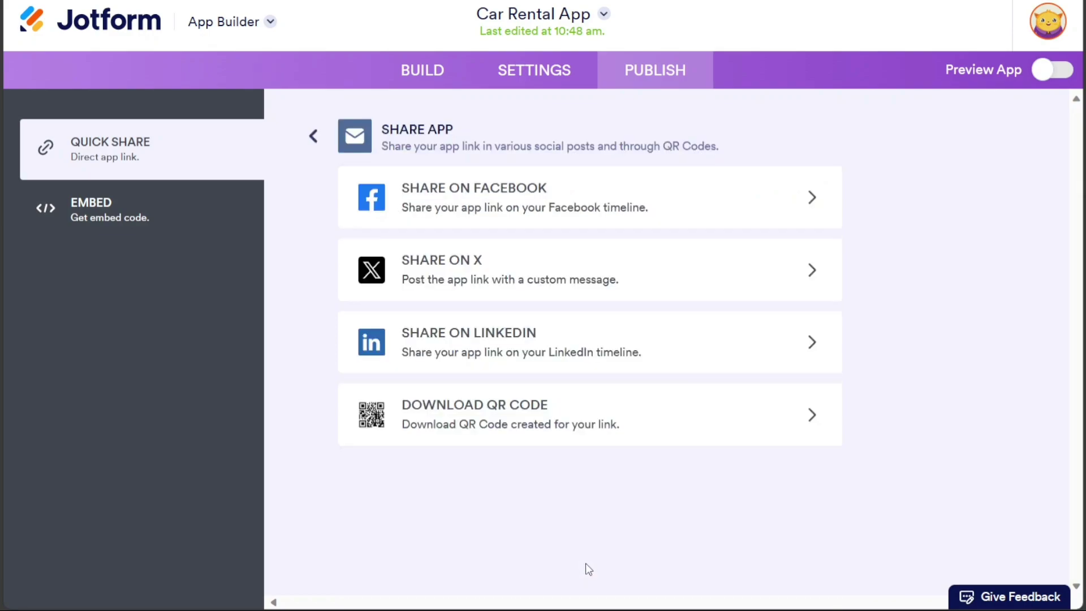
left_click(591, 437)
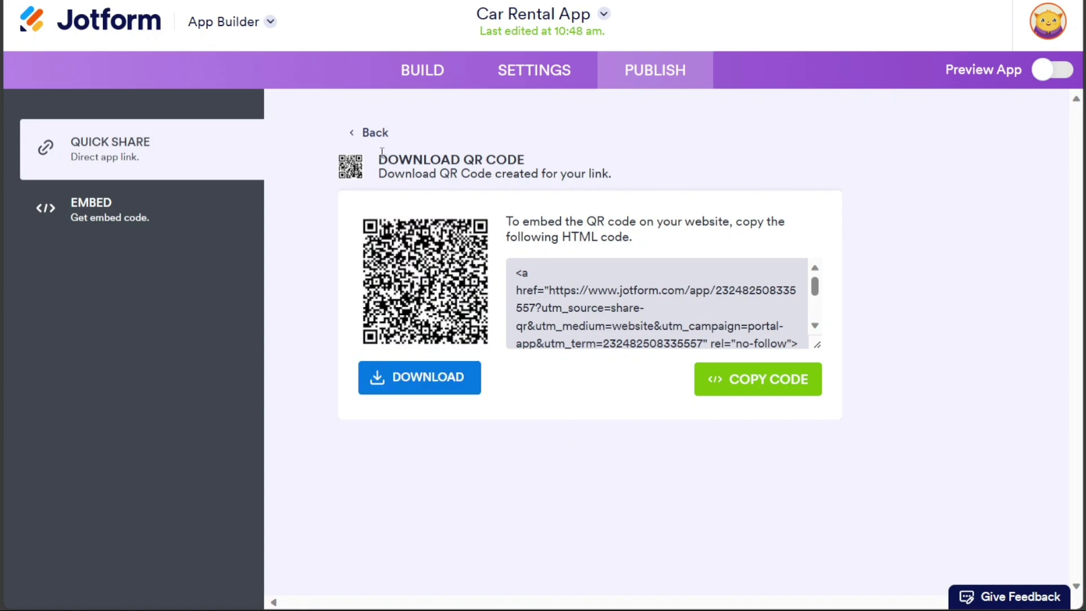
left_click(356, 135)
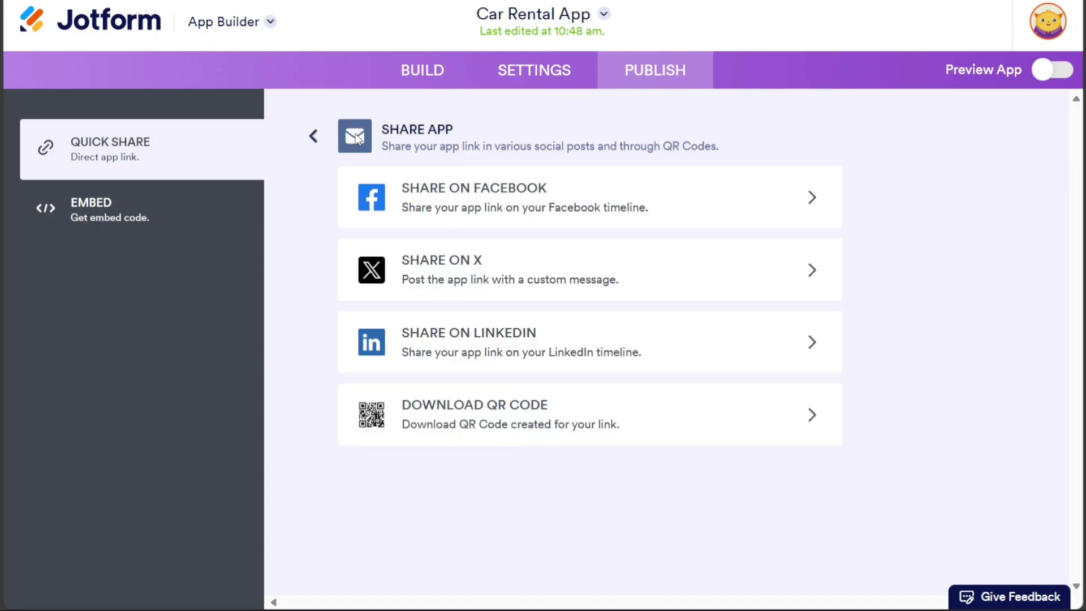
left_click(313, 137)
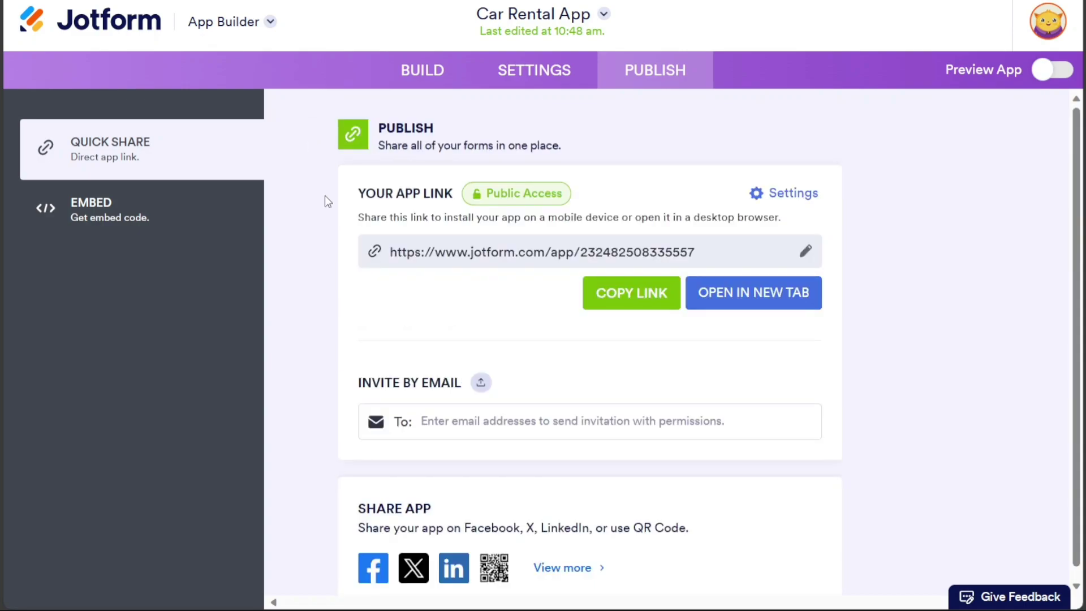
View the published app's Starting Page and Homepage in a new browser tab, and close that tab
left_click(741, 306)
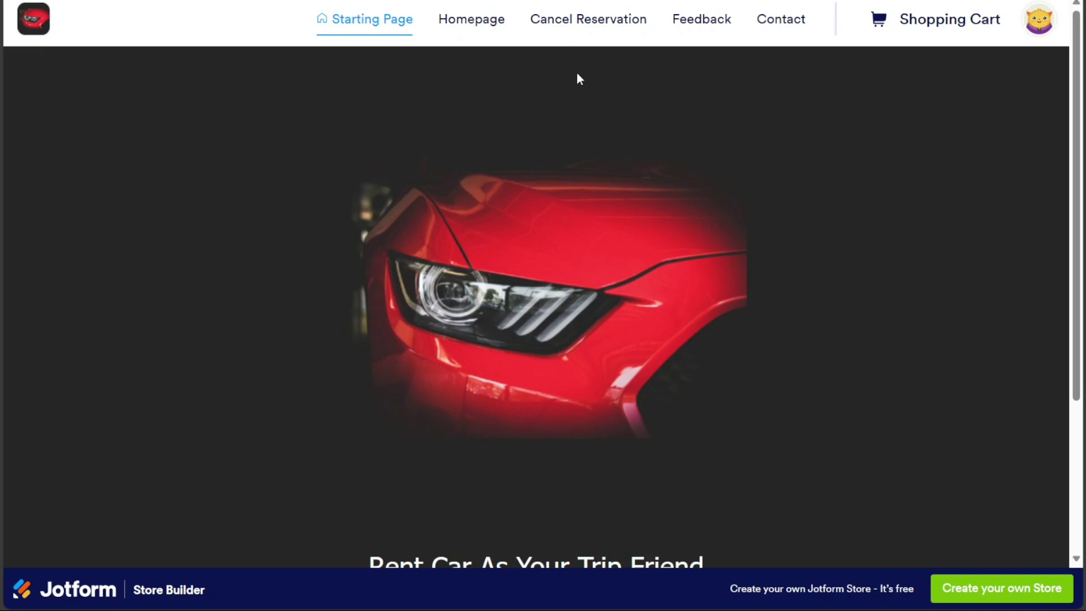
left_click(478, 21)
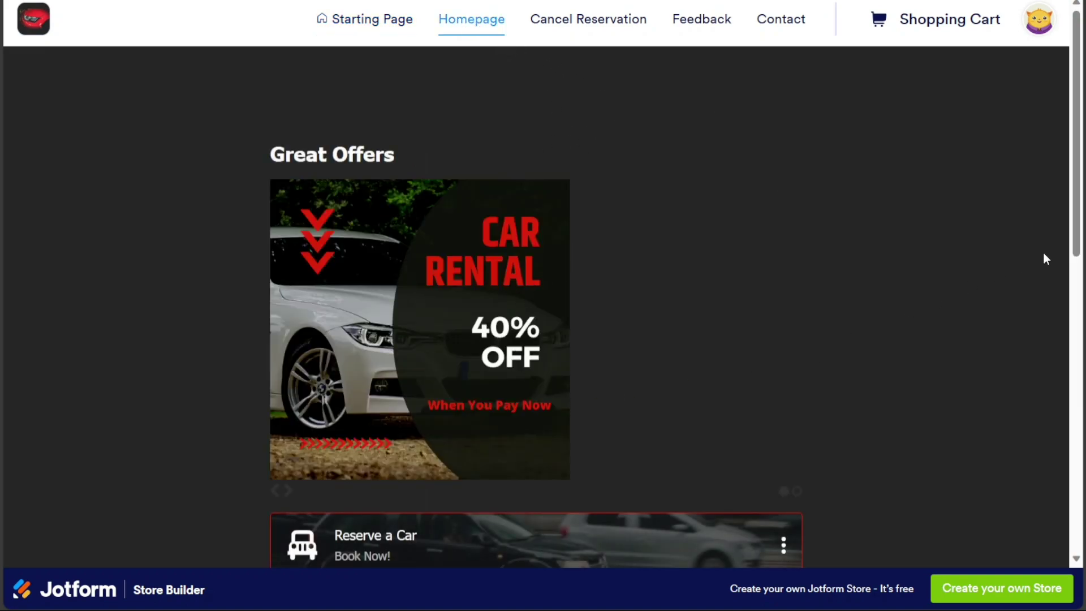
key("ctrl+w")
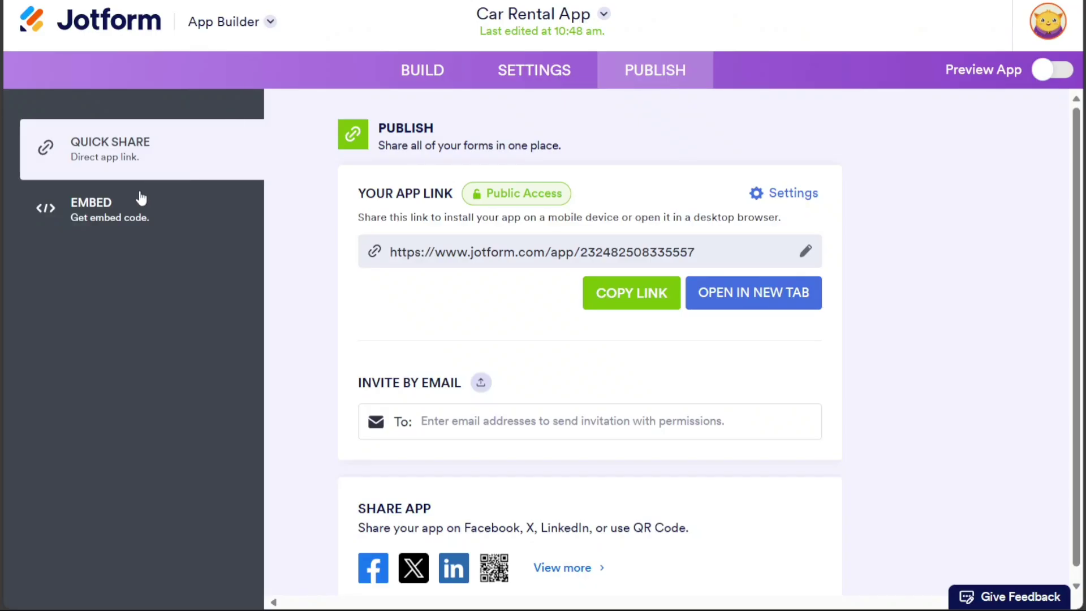
Copy the app's iframe embed code and return to the quick share options
left_click(89, 211)
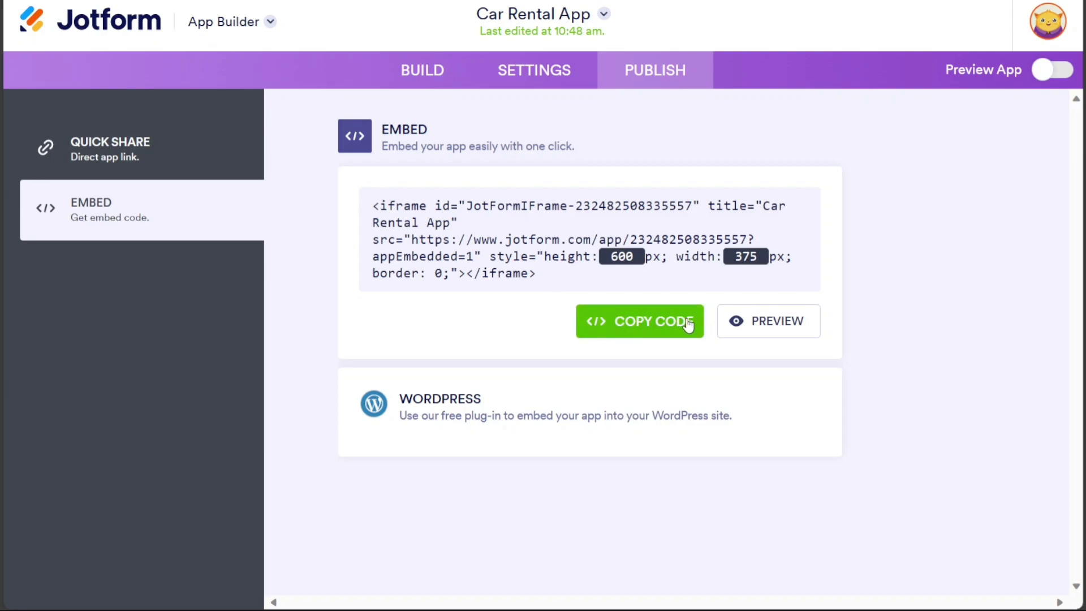
left_click(644, 326)
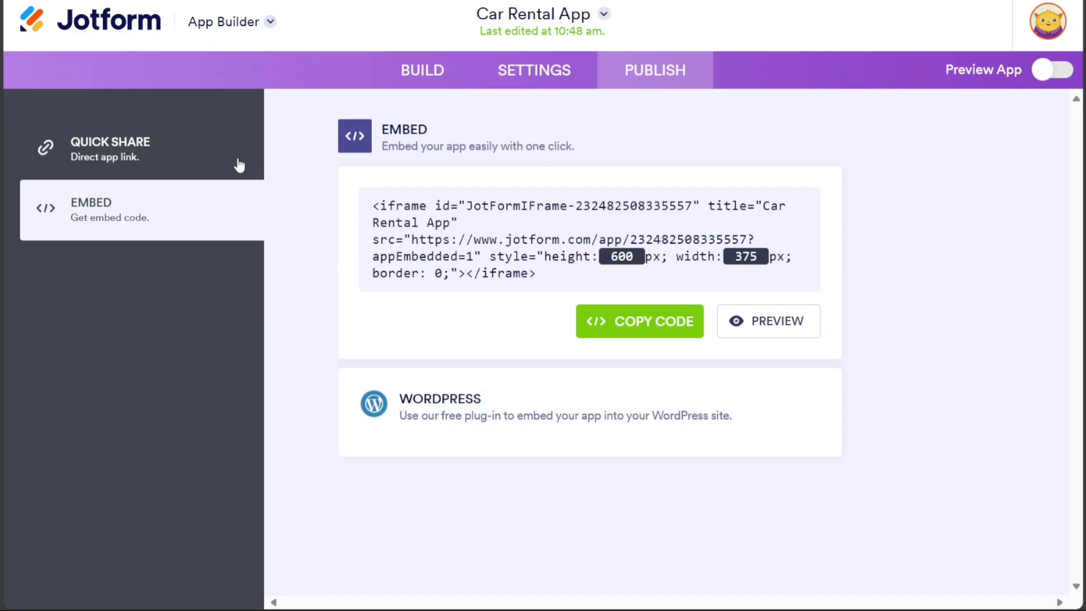
left_click(219, 159)
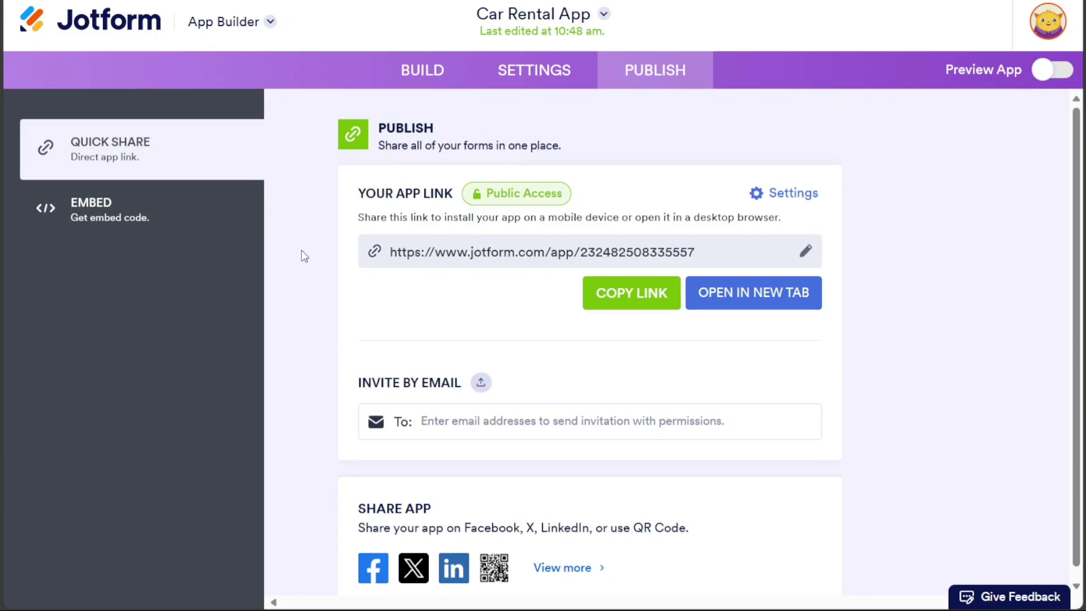
View the app's QR code download page among the sharing options and return to the app's build view
left_click(566, 567)
left_click(536, 436)
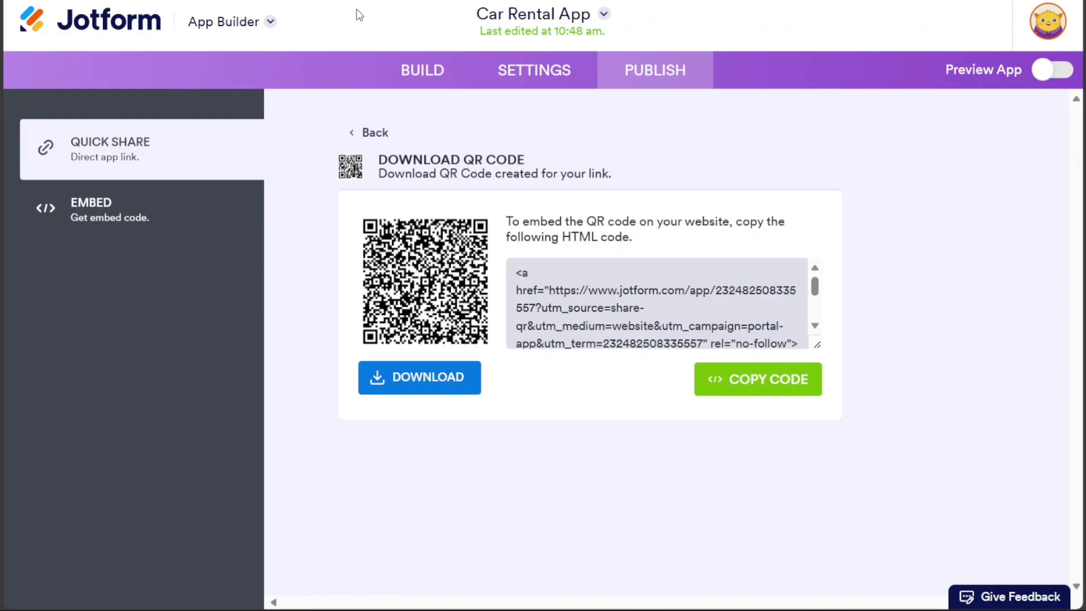
left_click(422, 68)
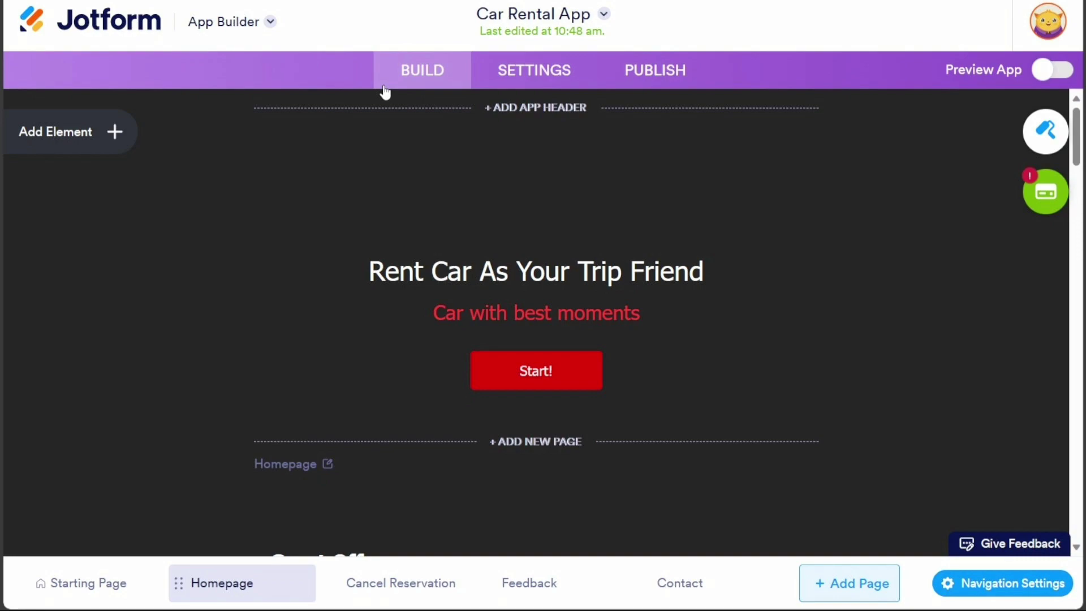